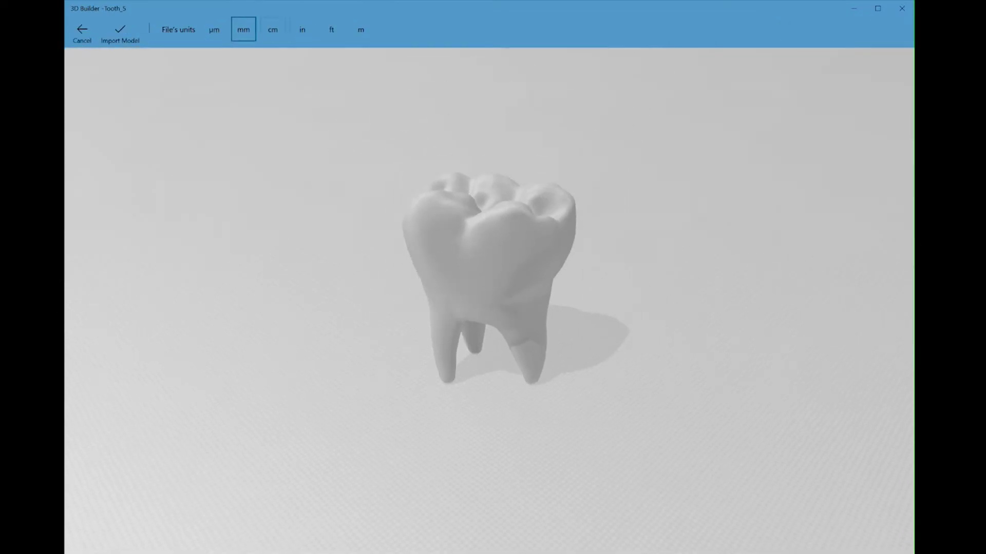
Import the tooth model with millimetres as the file's units.
{"action": "left_click", "coordinate": [266, 30]}
{"action": "left_click", "coordinate": [249, 32]}
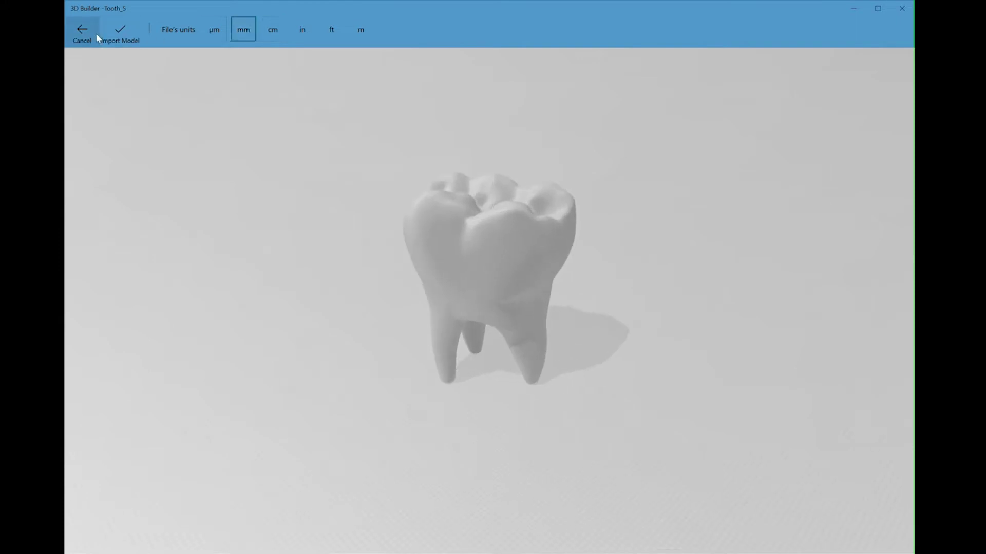
{"action": "left_click", "coordinate": [110, 29]}
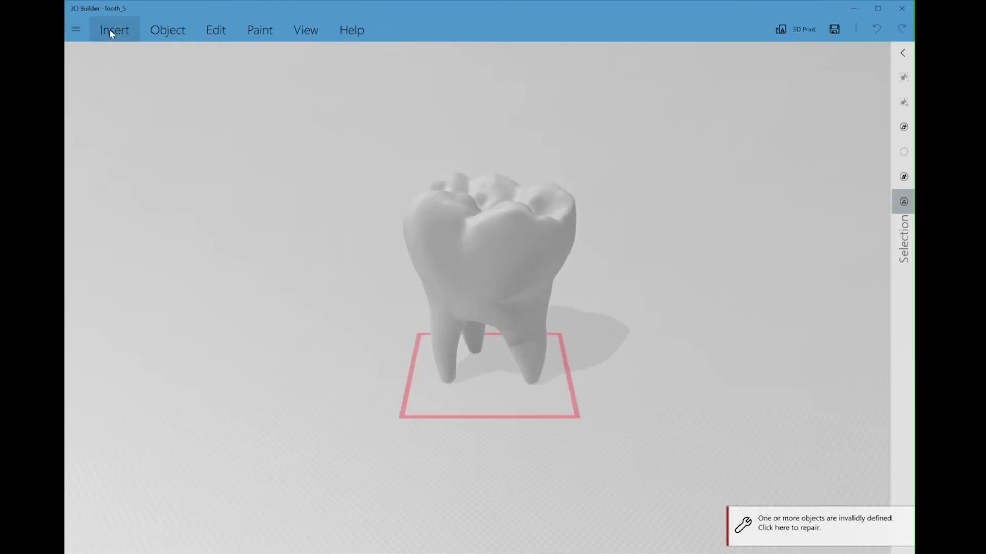
Scale the tooth proportionally to an X size of 50 mm with the aspect ratio locked.
{"action": "left_click", "coordinate": [492, 231]}
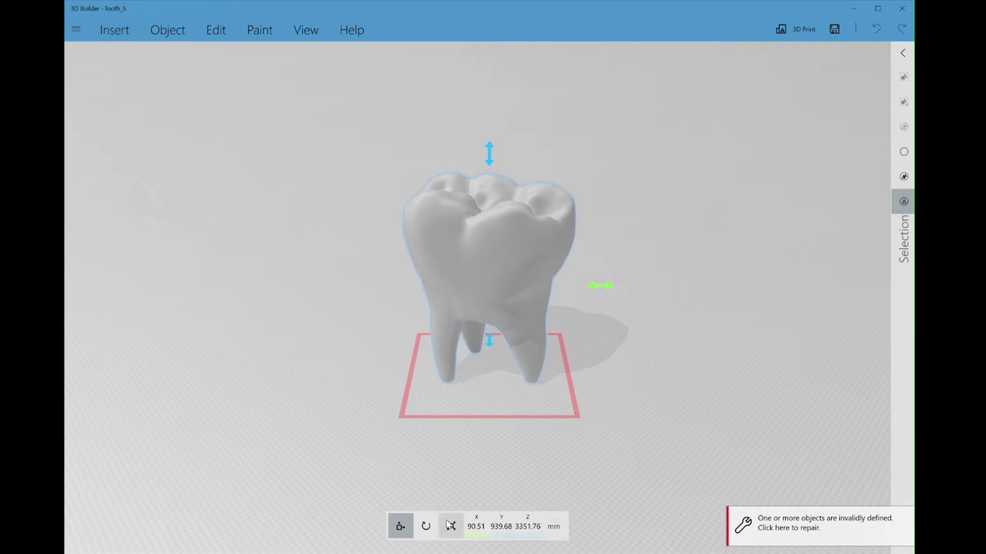
{"action": "left_click", "coordinate": [450, 525]}
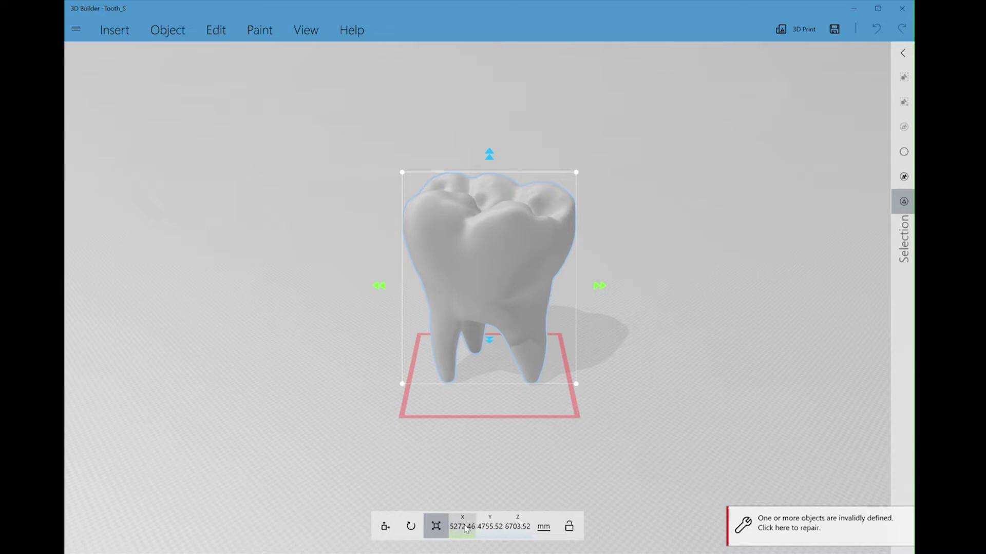
{"action": "left_click", "coordinate": [468, 527]}
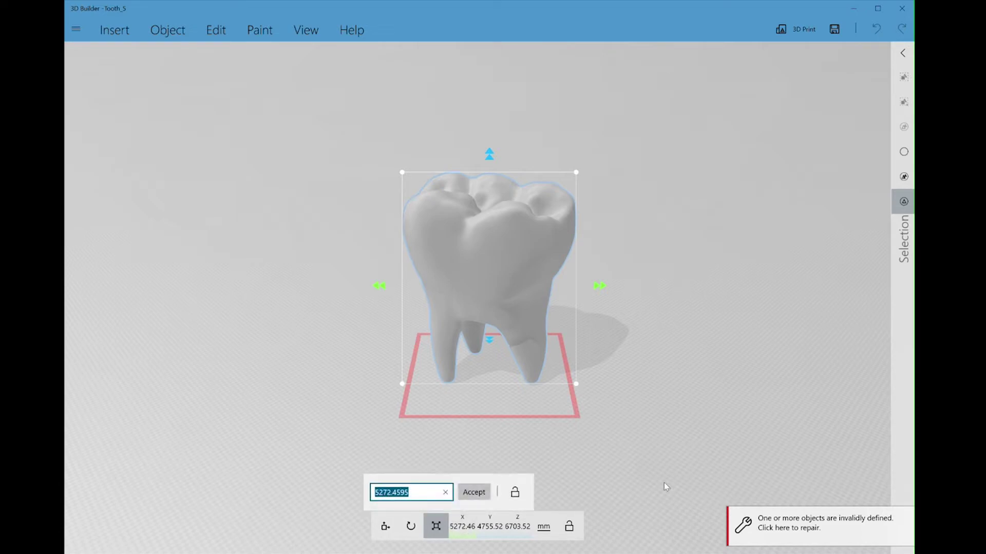
{"action": "left_click", "coordinate": [516, 494]}
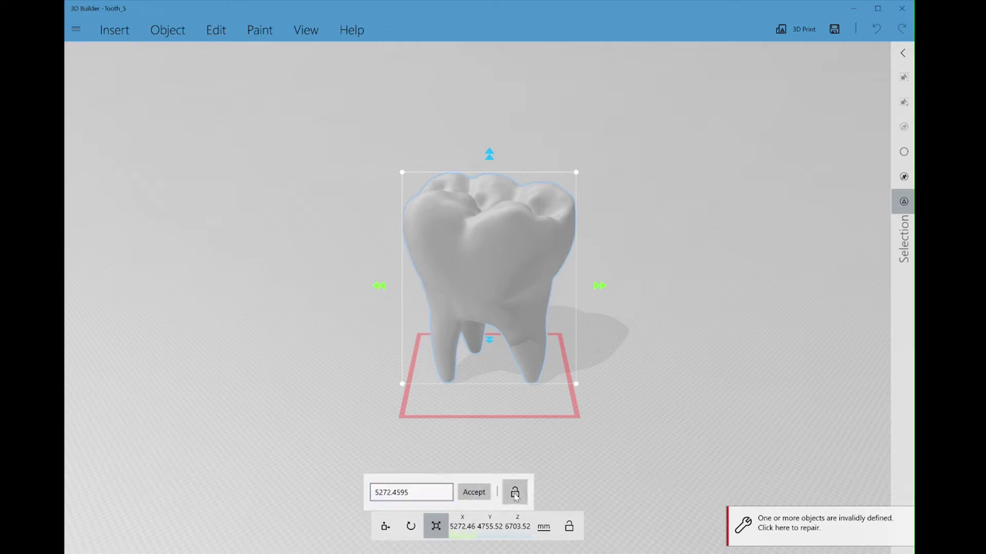
{"action": "left_click_drag", "start_coordinate": [421, 497], "coordinate": [331, 492]}
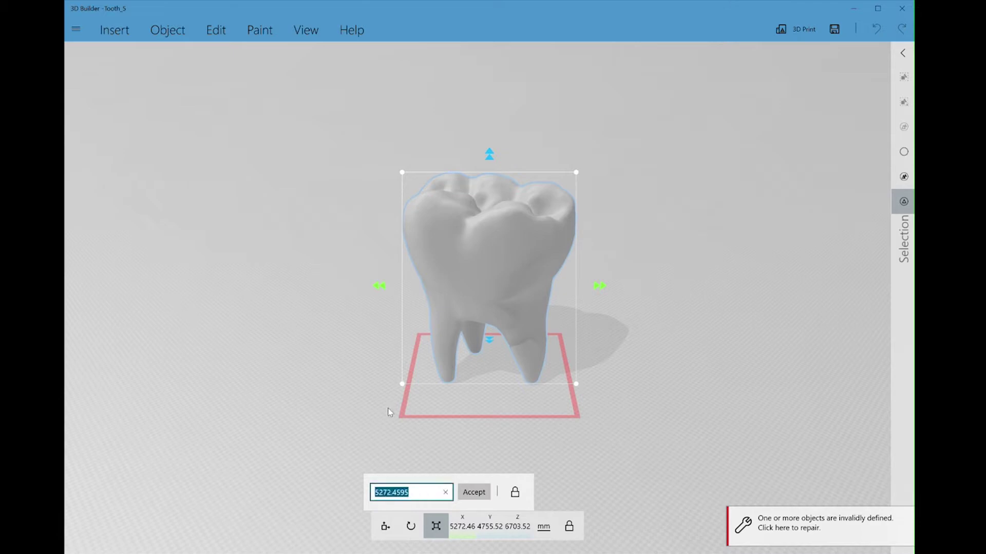
{"action": "type", "text": "50"}
{"action": "key", "text": "Return"}
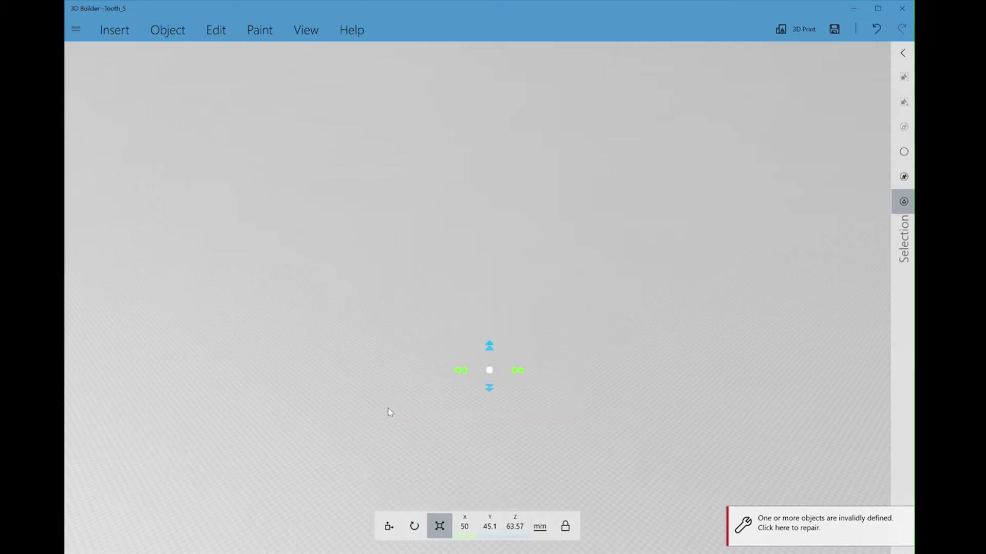
Move the tooth to the origin by setting its X and Y positions to 0.
{"action": "left_click", "coordinate": [389, 526]}
{"action": "left_click", "coordinate": [475, 526]}
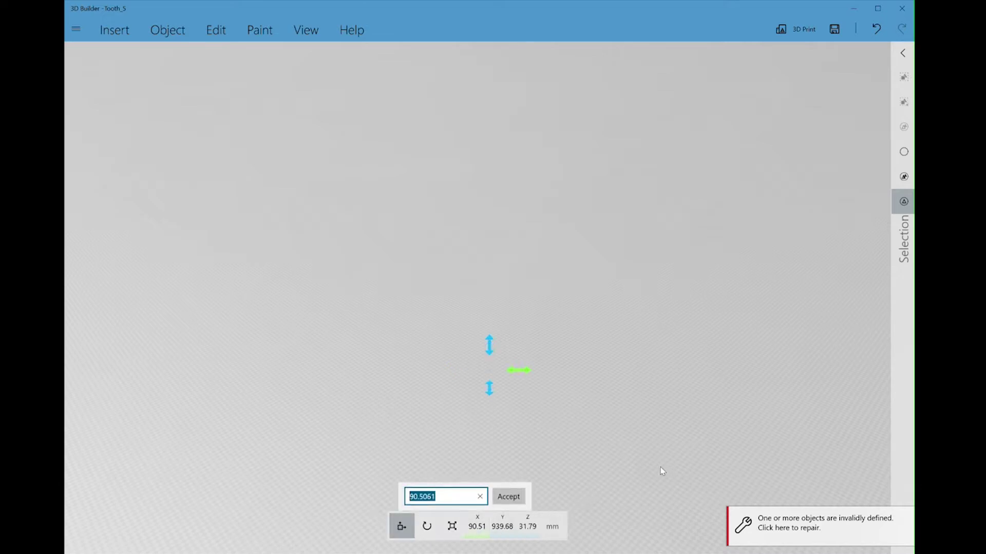
{"action": "type", "text": "0"}
{"action": "key", "text": "Return"}
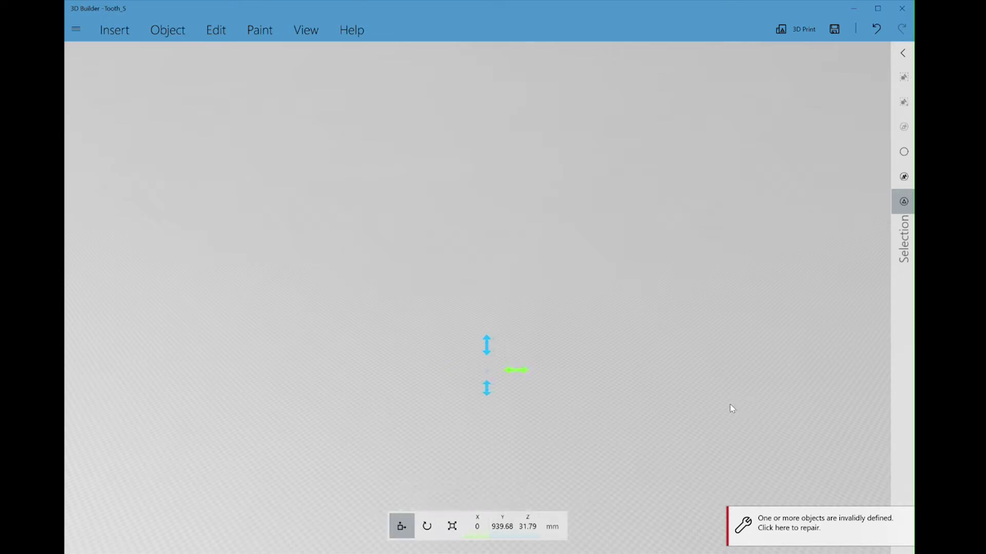
{"action": "left_click", "coordinate": [503, 528]}
{"action": "type", "text": "0"}
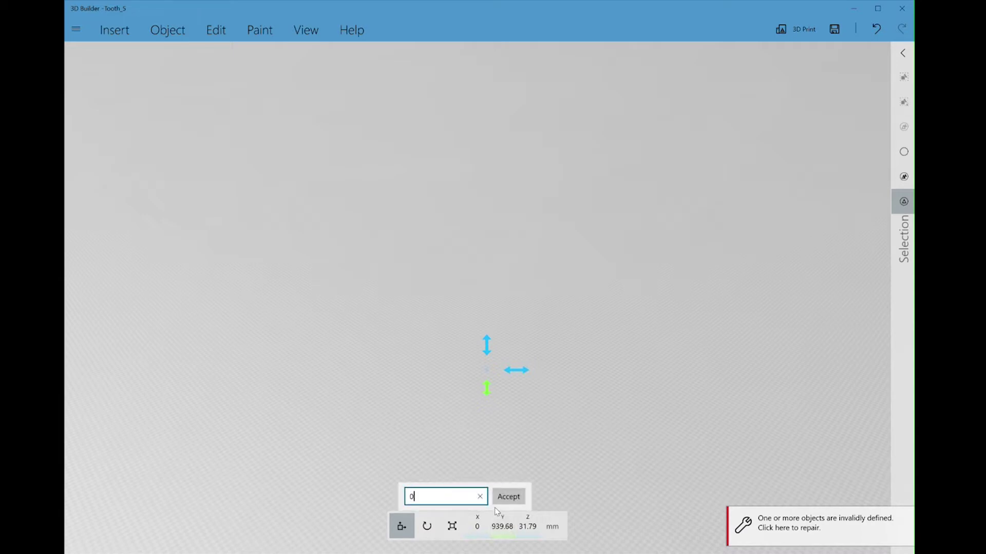
{"action": "key", "text": "Return"}
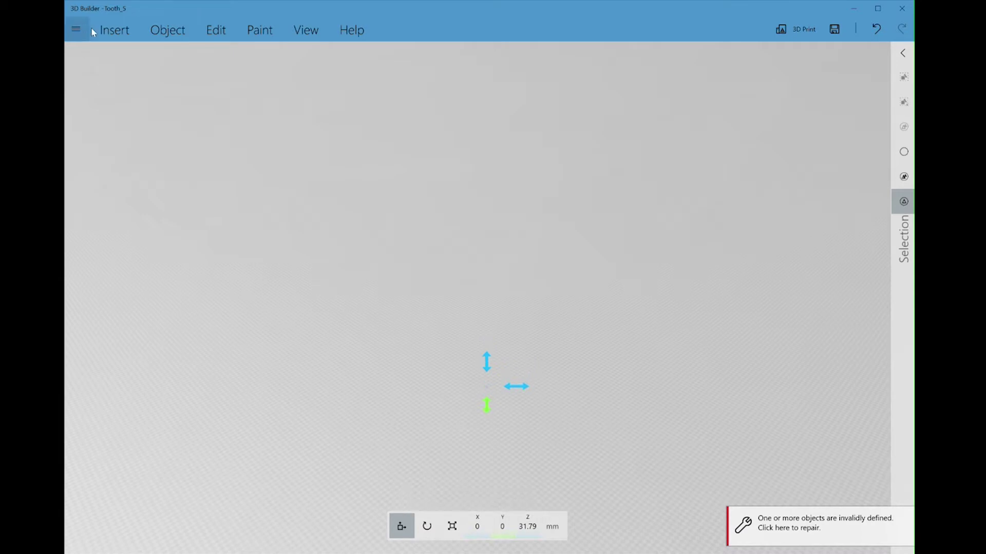
Centre the view on the resized tooth and show its mesh as a wireframe.
{"action": "left_click", "coordinate": [302, 31]}
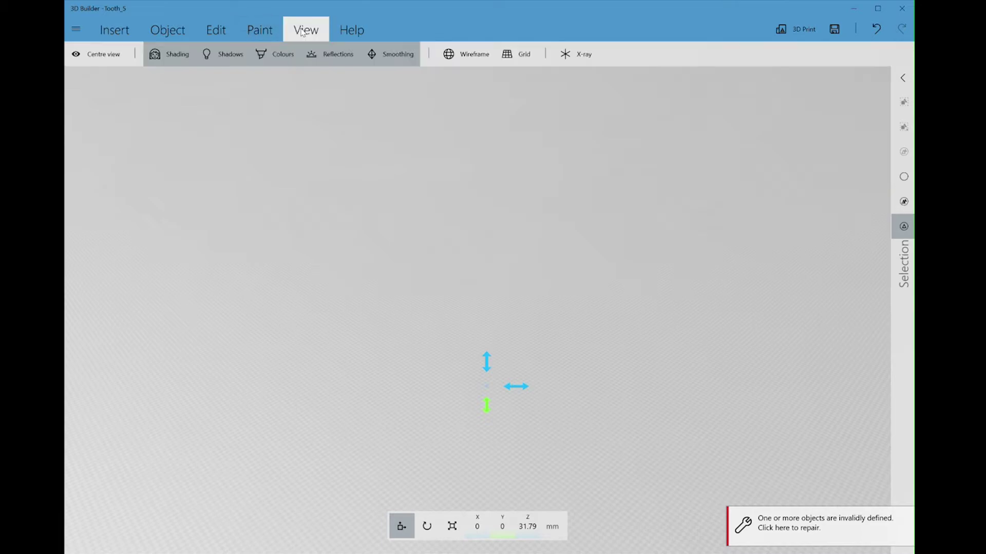
{"action": "left_click", "coordinate": [90, 59]}
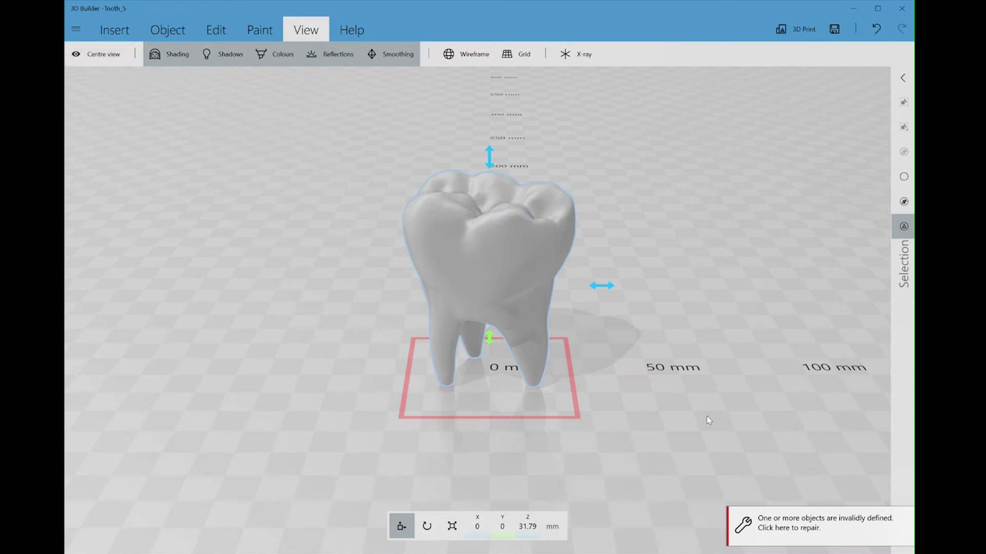
{"action": "left_click", "coordinate": [452, 529]}
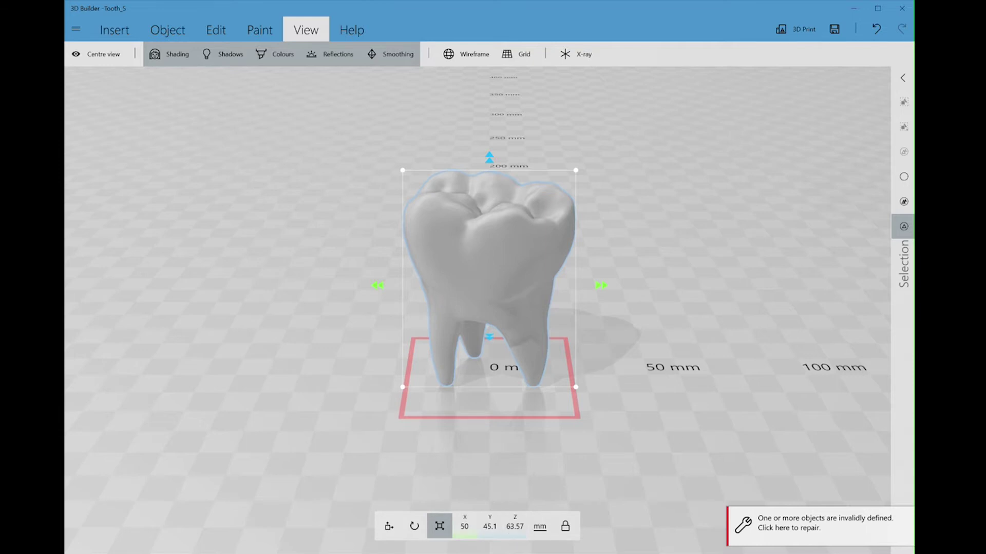
{"action": "left_click", "coordinate": [450, 54]}
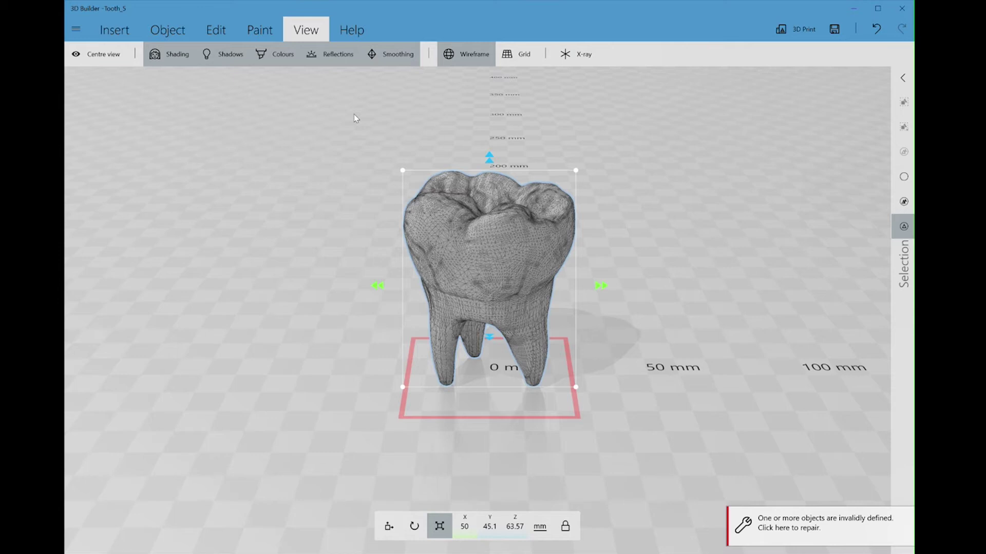
Simplify the tooth mesh to 3544 faces.
{"action": "left_click", "coordinate": [221, 30]}
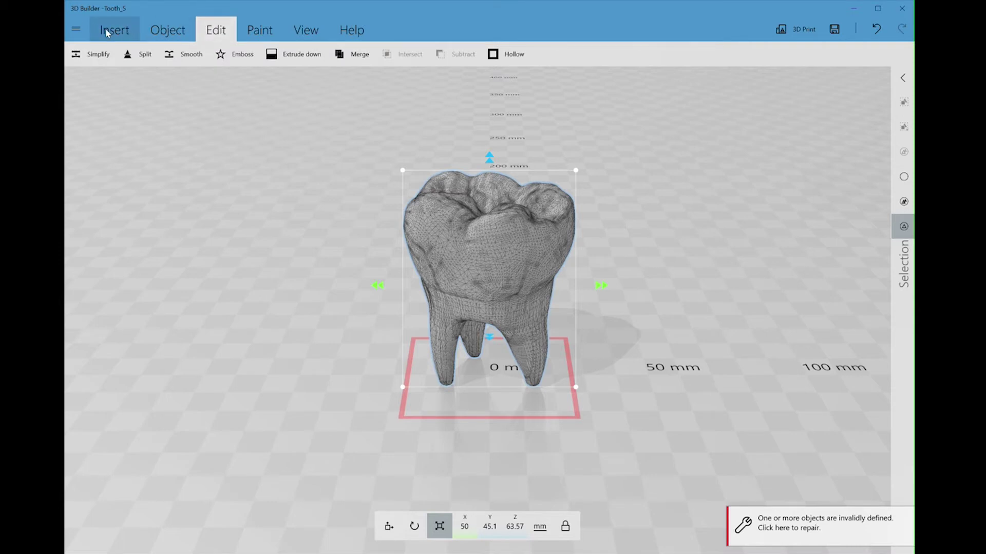
{"action": "left_click", "coordinate": [90, 54]}
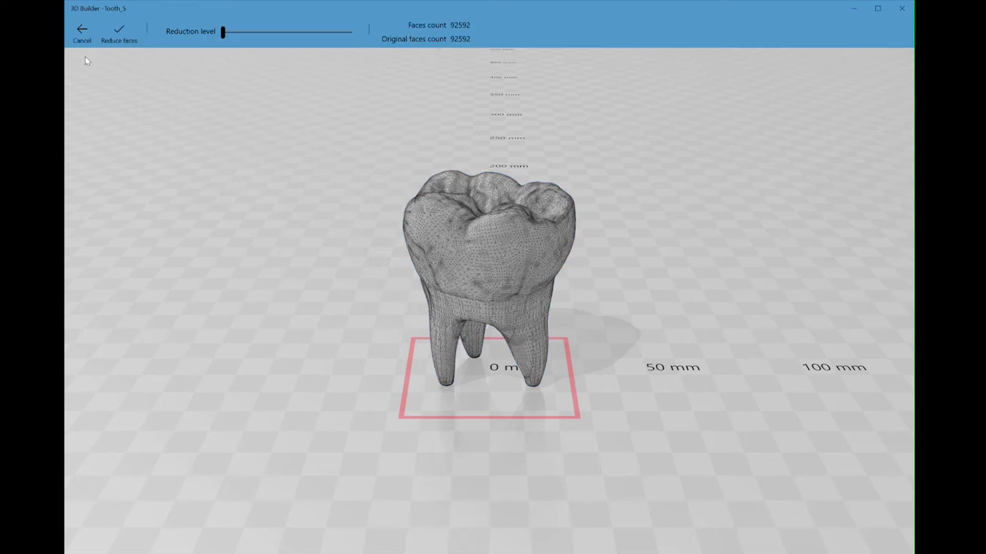
{"action": "left_click", "coordinate": [244, 32]}
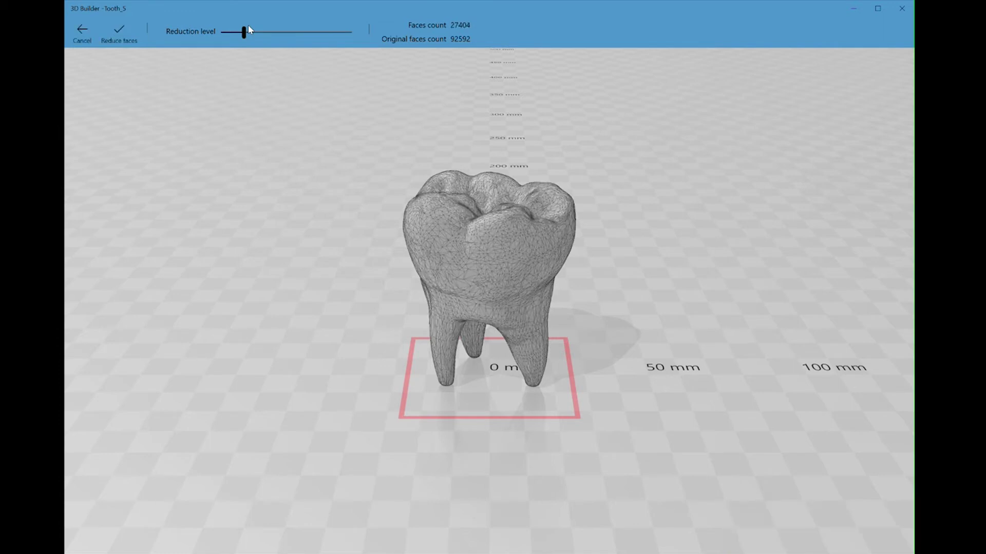
{"action": "left_click", "coordinate": [273, 31]}
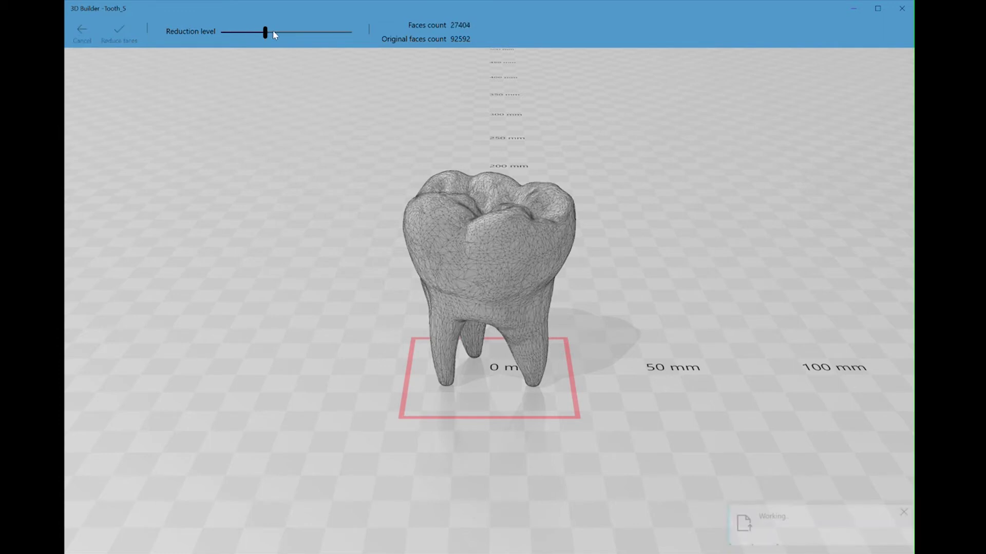
{"action": "left_click", "coordinate": [307, 32]}
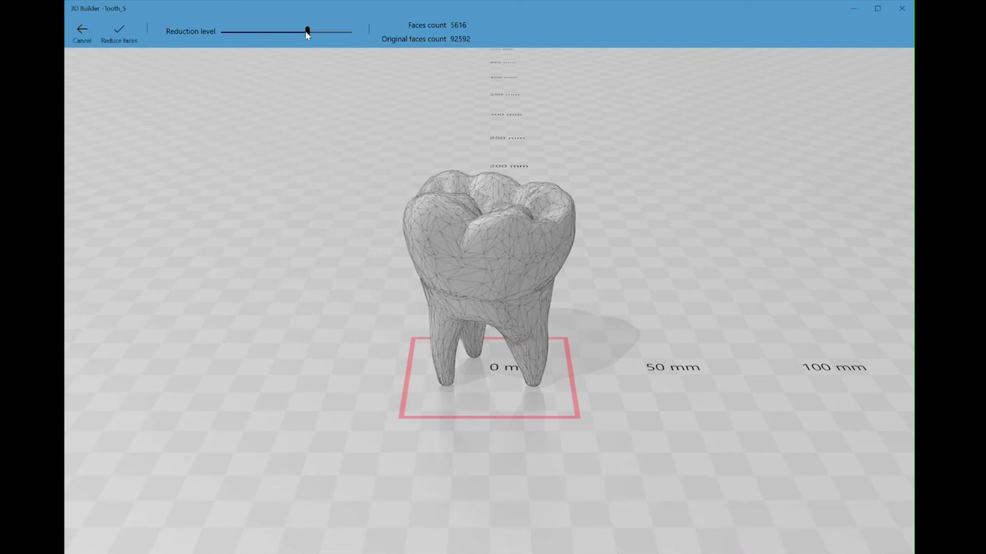
{"action": "left_click", "coordinate": [330, 31]}
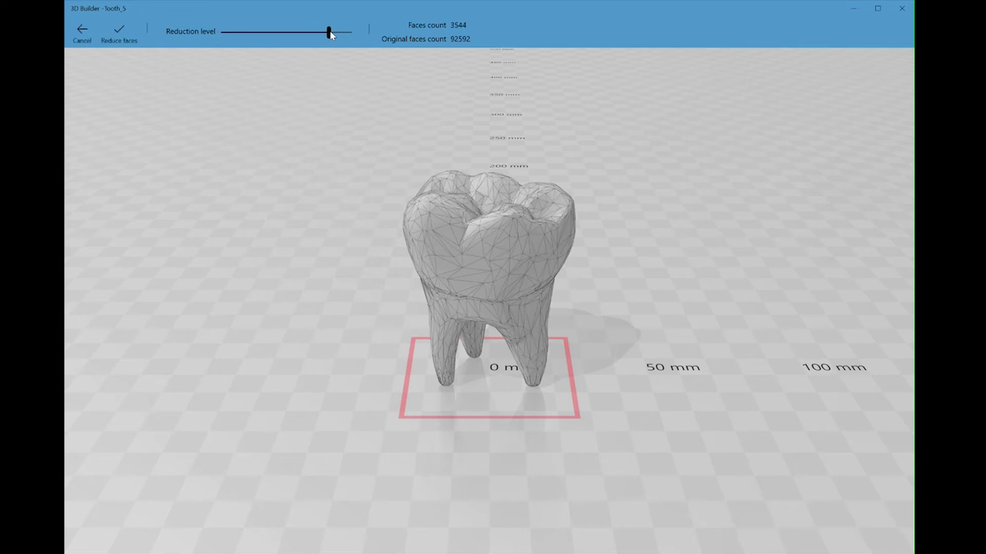
{"action": "left_click", "coordinate": [119, 32]}
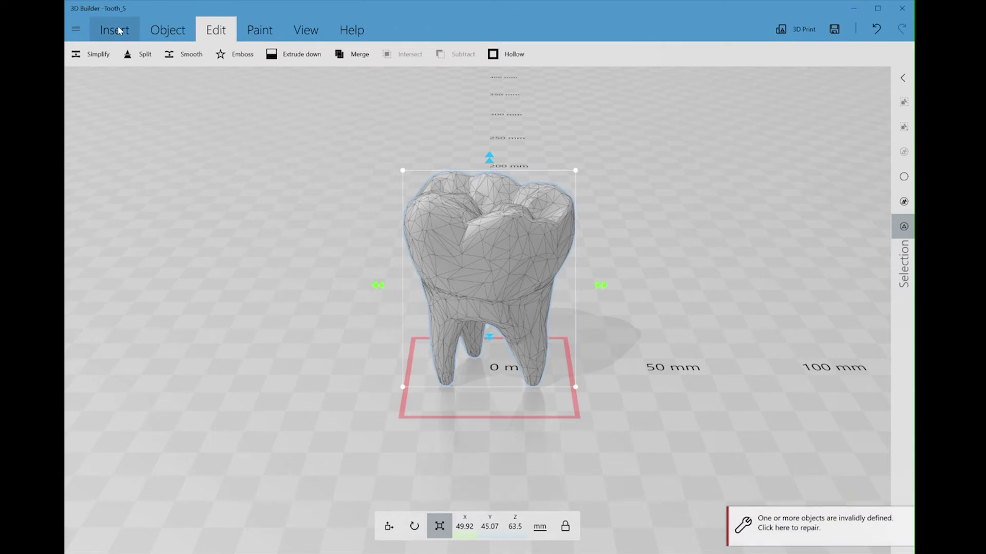
Smooth the tooth with the smoothness set slightly above the middle and Smooth Edges off.
{"action": "left_click", "coordinate": [184, 54]}
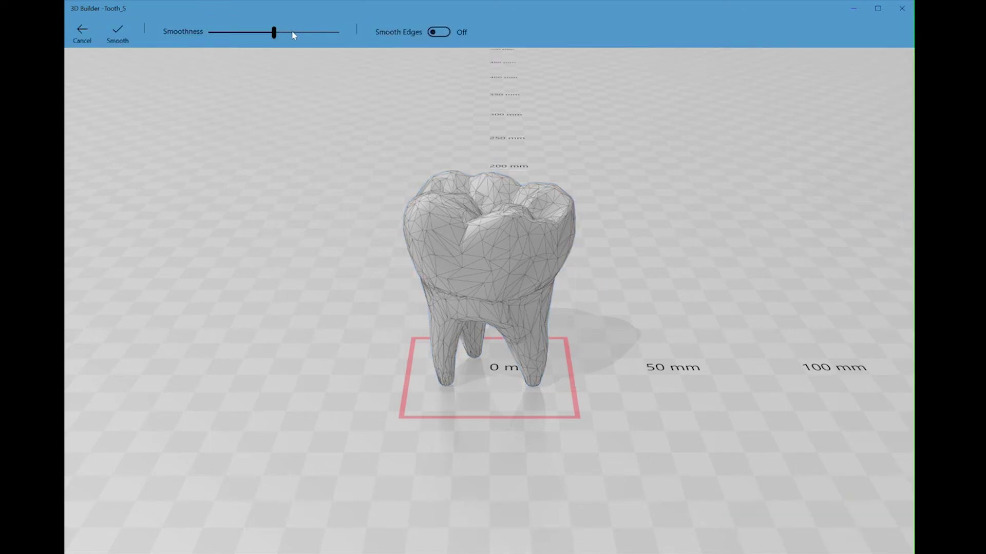
{"action": "left_click", "coordinate": [293, 32]}
{"action": "left_click", "coordinate": [122, 37]}
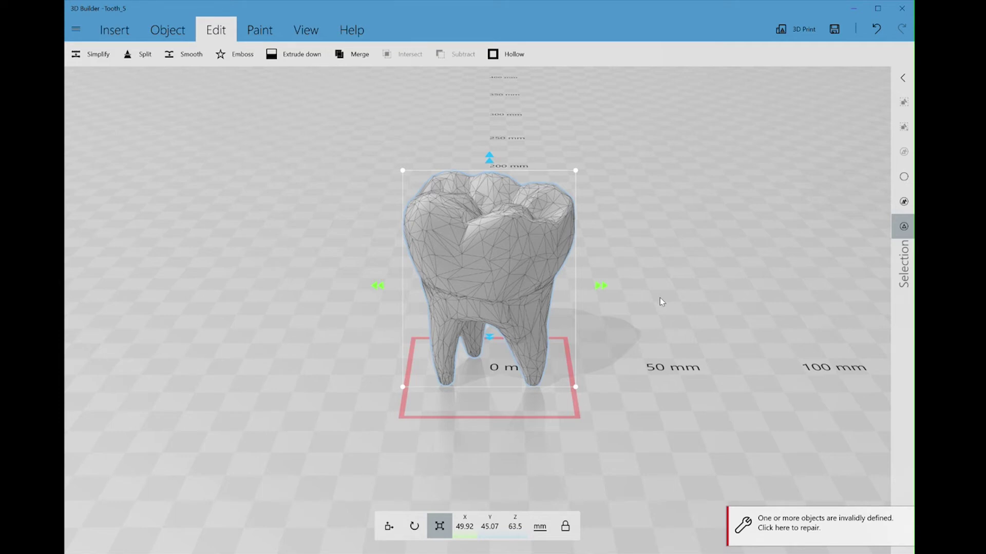
Repair the invalidly defined tooth object.
{"action": "left_click", "coordinate": [388, 527]}
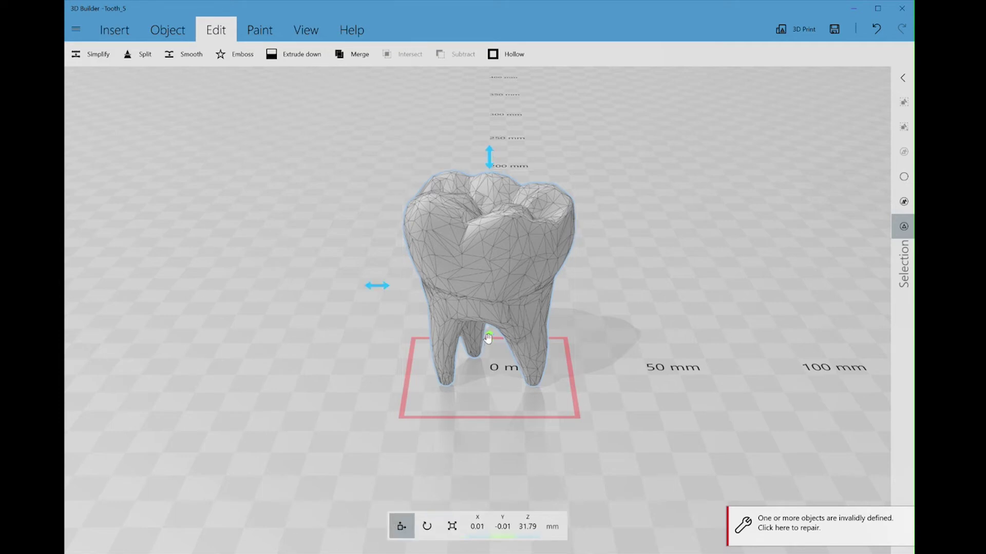
{"action": "left_click", "coordinate": [821, 528]}
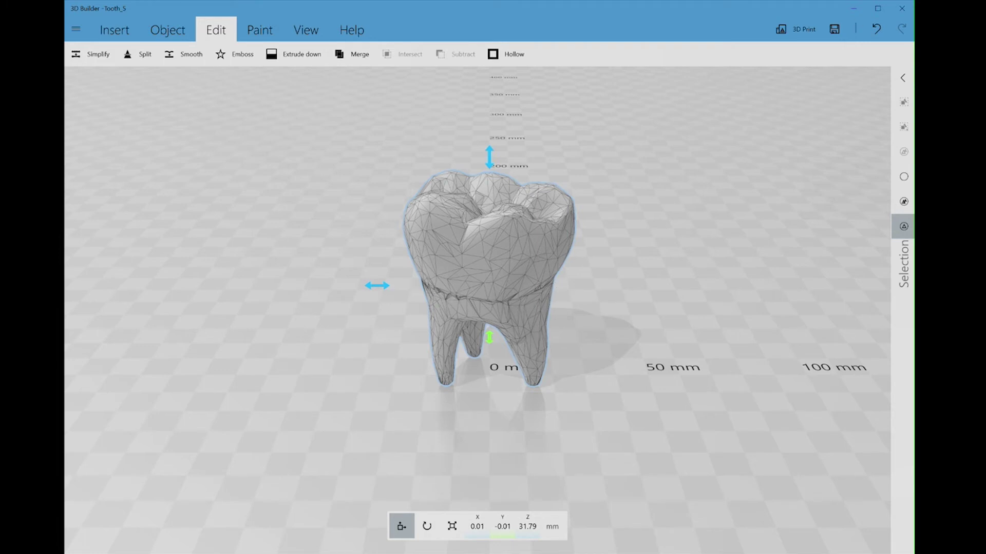
Examine the 3D print setup and its warning for the tooth, then leave without ordering.
{"action": "left_click", "coordinate": [804, 27]}
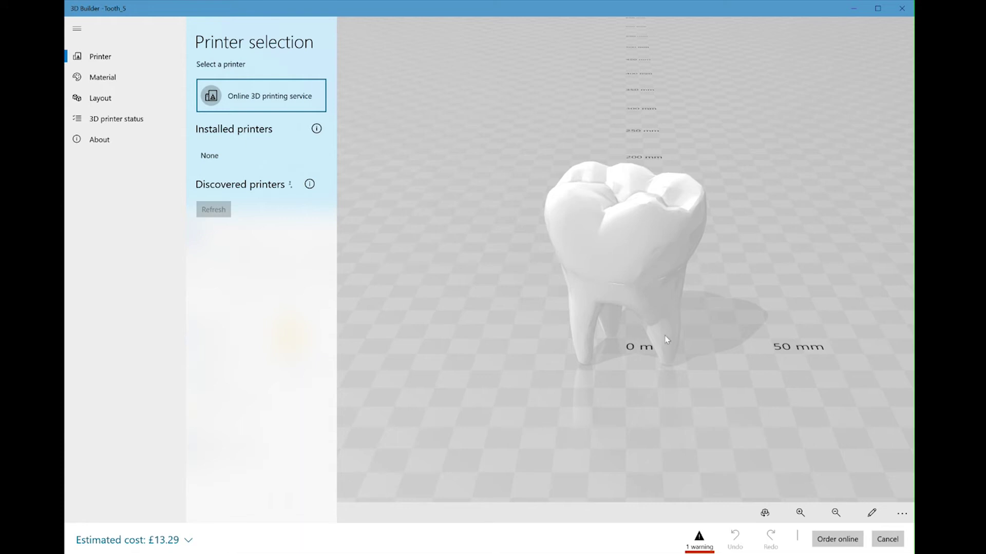
{"action": "left_click", "coordinate": [699, 539]}
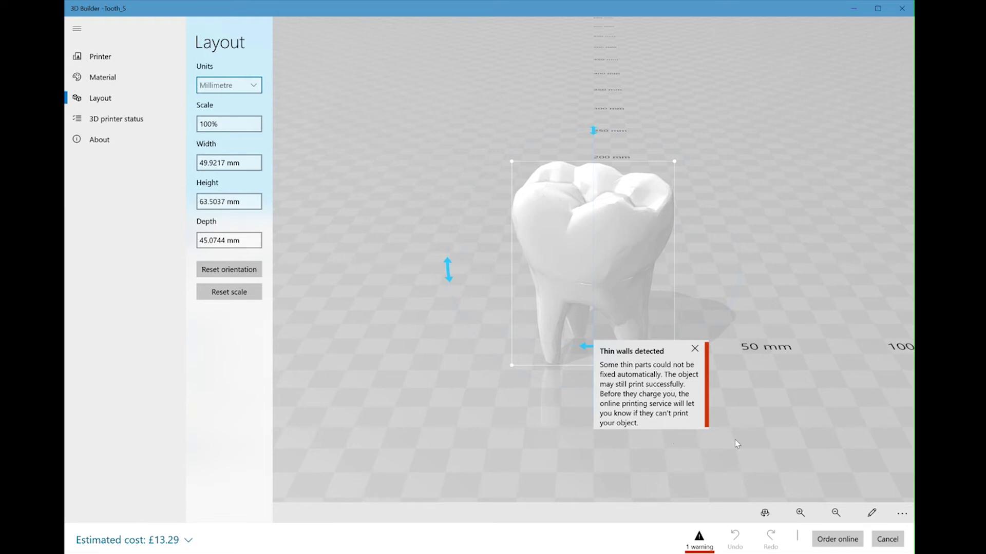
{"action": "left_click", "coordinate": [889, 543]}
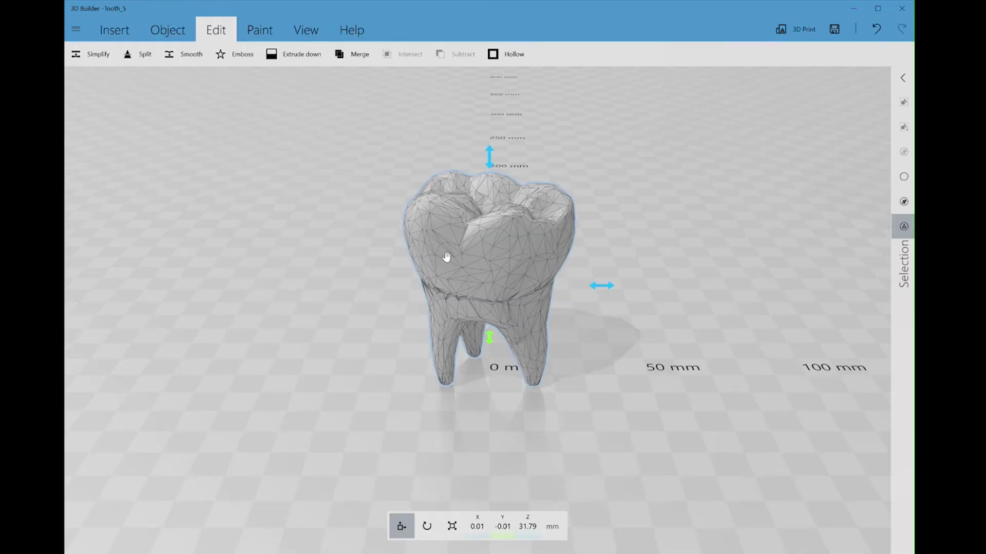
Turn off the wireframe display of the tooth.
{"action": "left_click", "coordinate": [316, 31]}
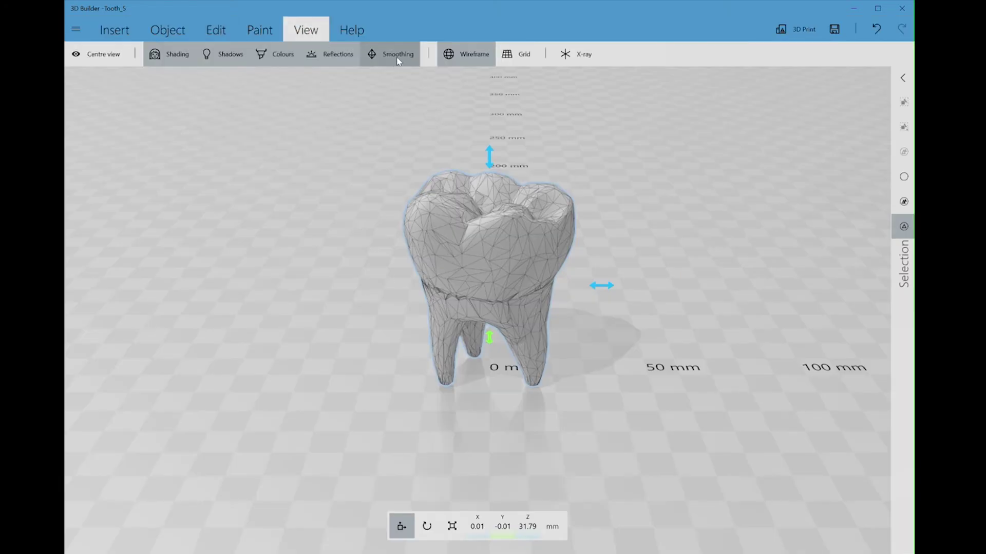
{"action": "left_click", "coordinate": [469, 56]}
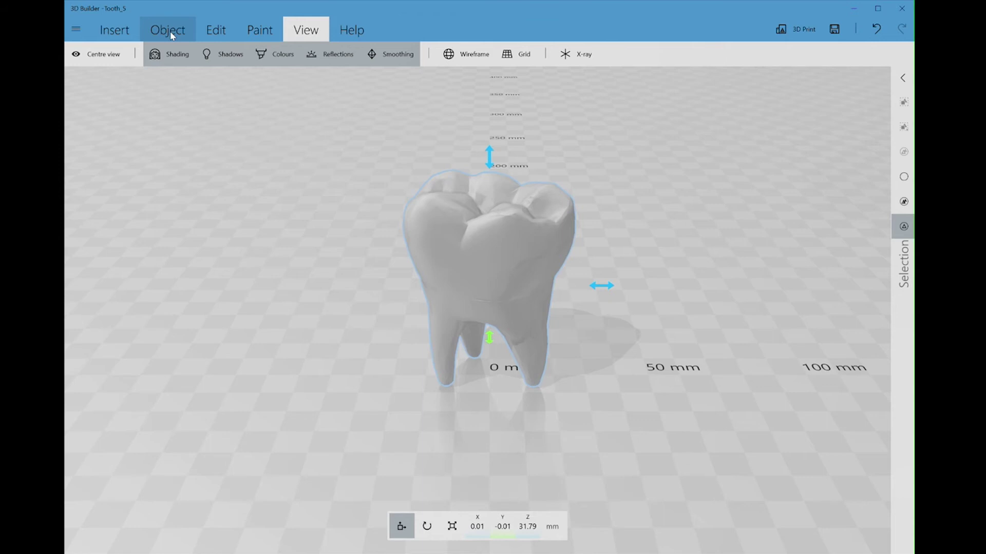
Split the tooth horizontally just above the roots, with the plane offset about -5.09 mm and both parts kept.
{"action": "left_click", "coordinate": [229, 36]}
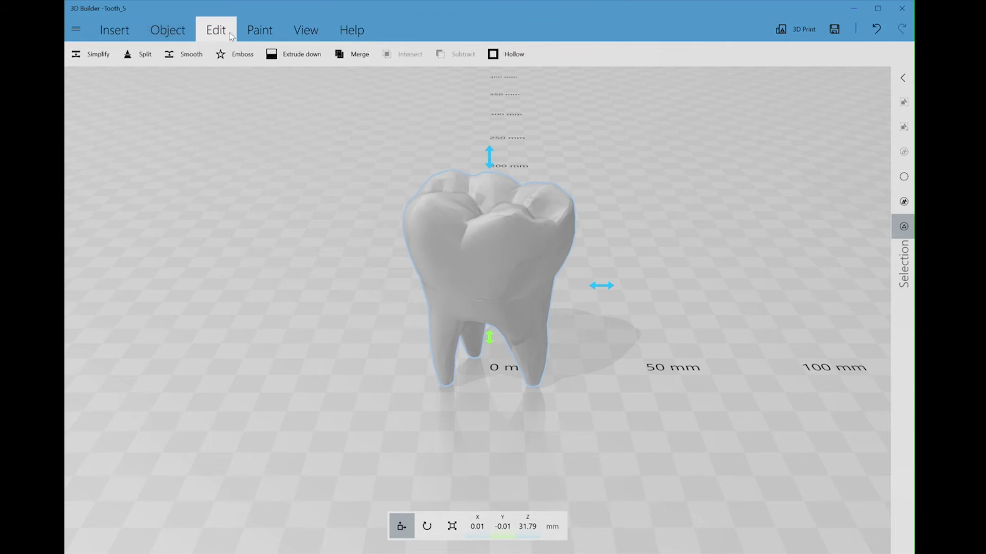
{"action": "left_click", "coordinate": [143, 55]}
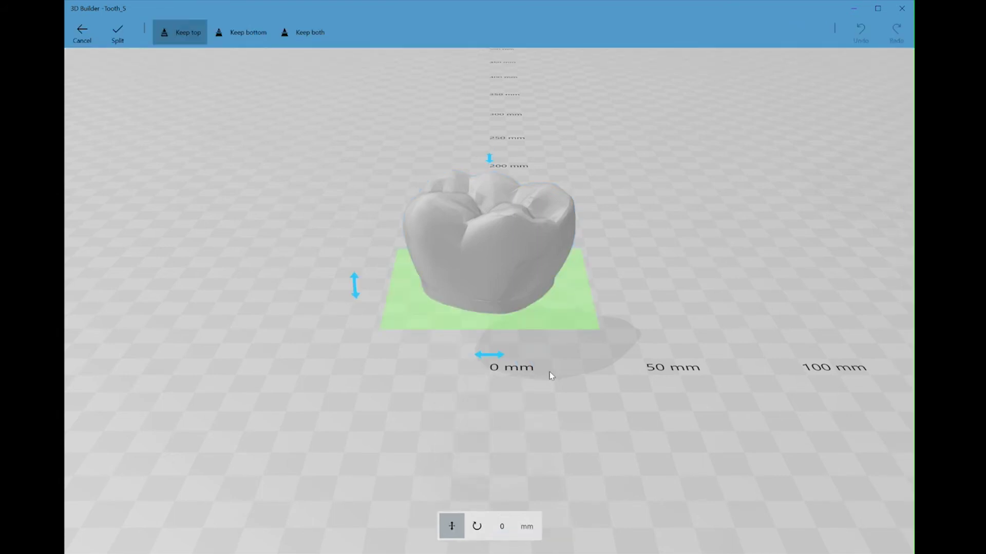
{"action": "left_click", "coordinate": [239, 32]}
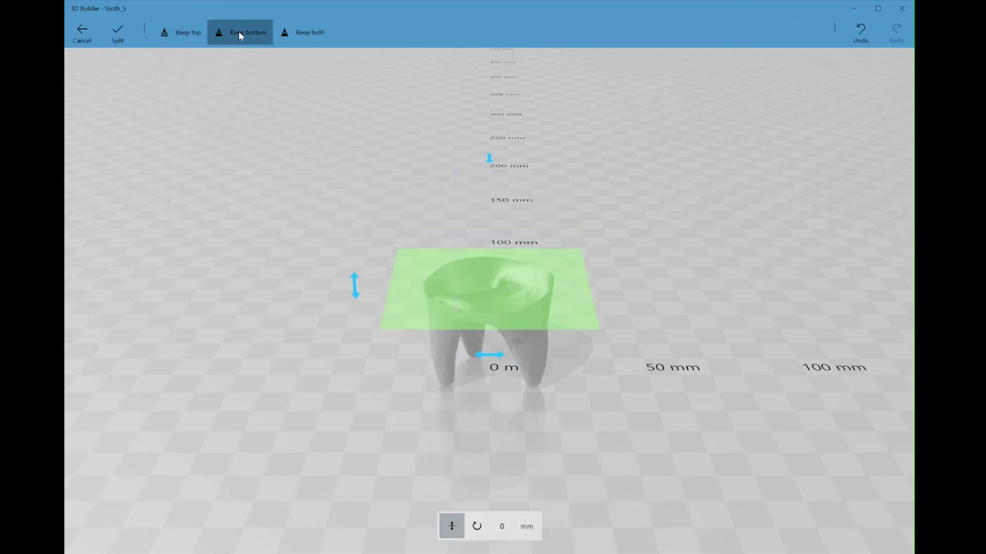
{"action": "left_click", "coordinate": [187, 33]}
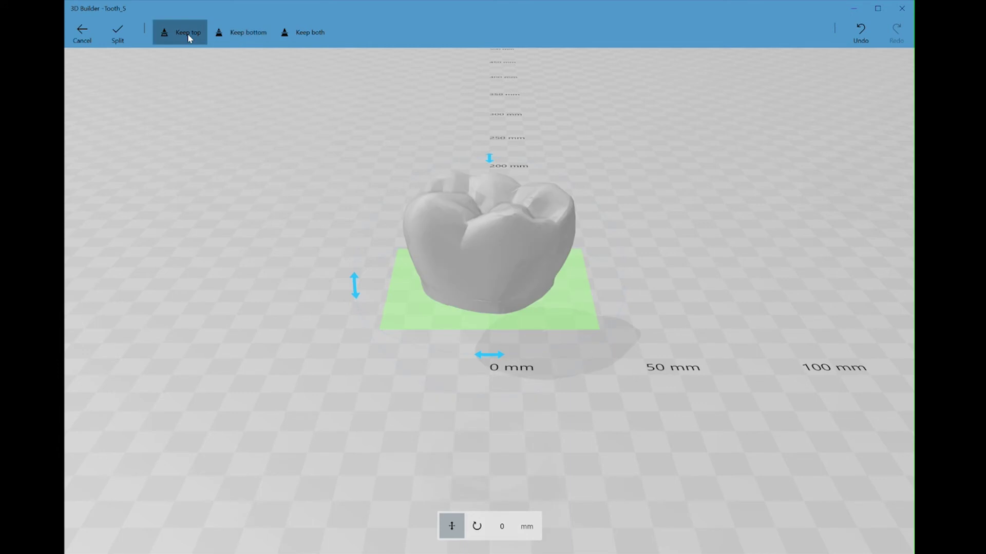
{"action": "left_click", "coordinate": [297, 35]}
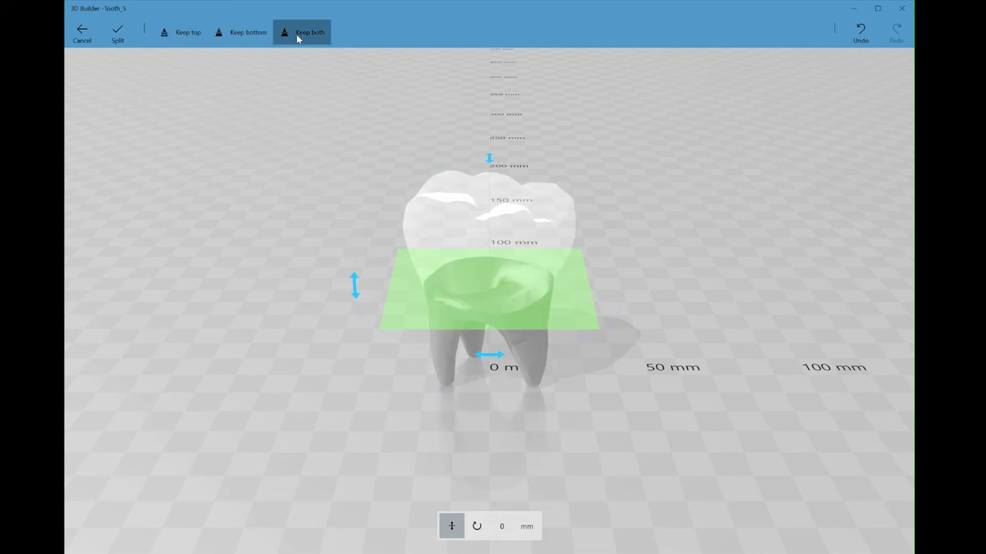
{"action": "left_click_drag", "start_coordinate": [563, 325], "coordinate": [564, 311]}
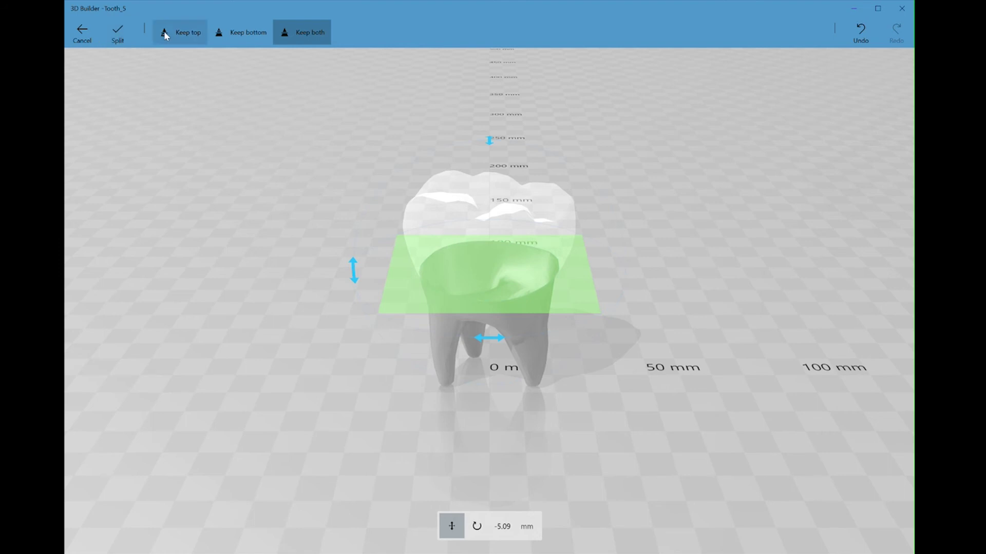
{"action": "left_click", "coordinate": [122, 33]}
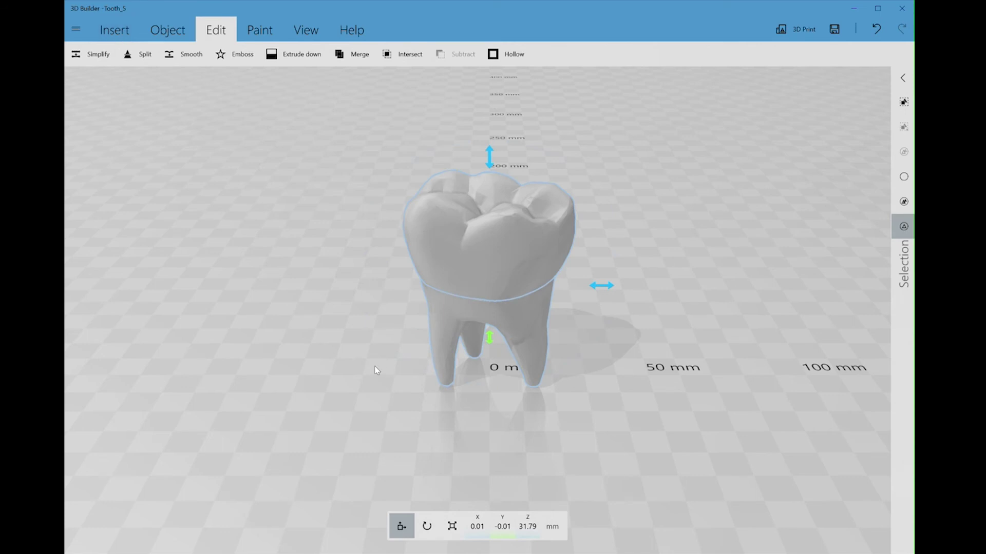
Move the crown piece beside the roots to X about 58.91 mm and lower it onto the build plate.
{"action": "left_click", "coordinate": [504, 318], "text": "ctrl"}
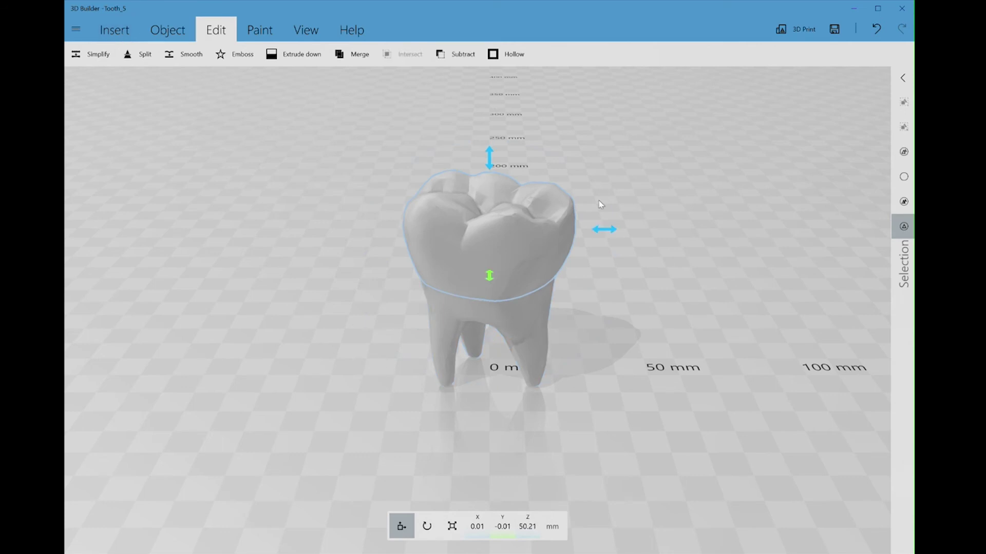
{"action": "left_click_drag", "start_coordinate": [605, 230], "coordinate": [645, 319]}
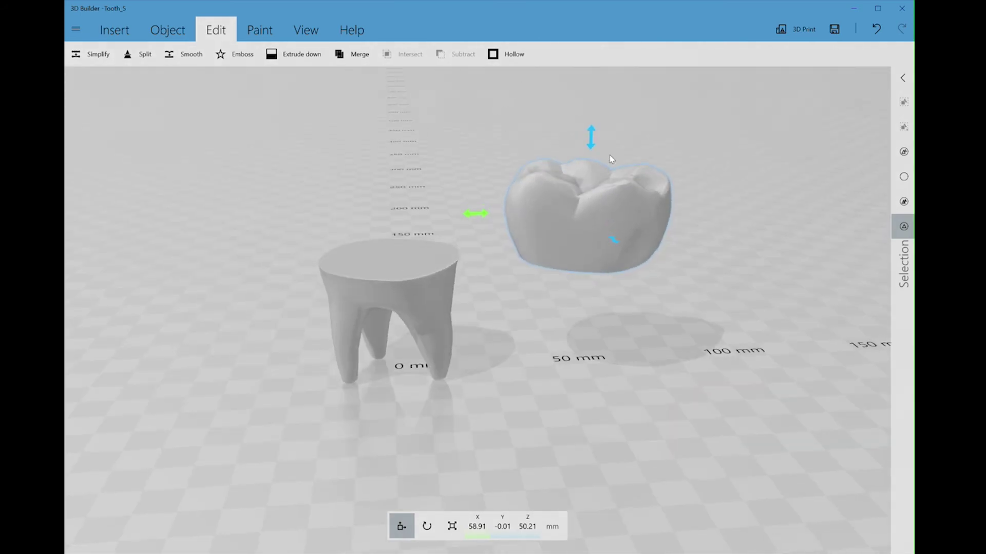
{"action": "left_click_drag", "start_coordinate": [590, 136], "coordinate": [589, 237]}
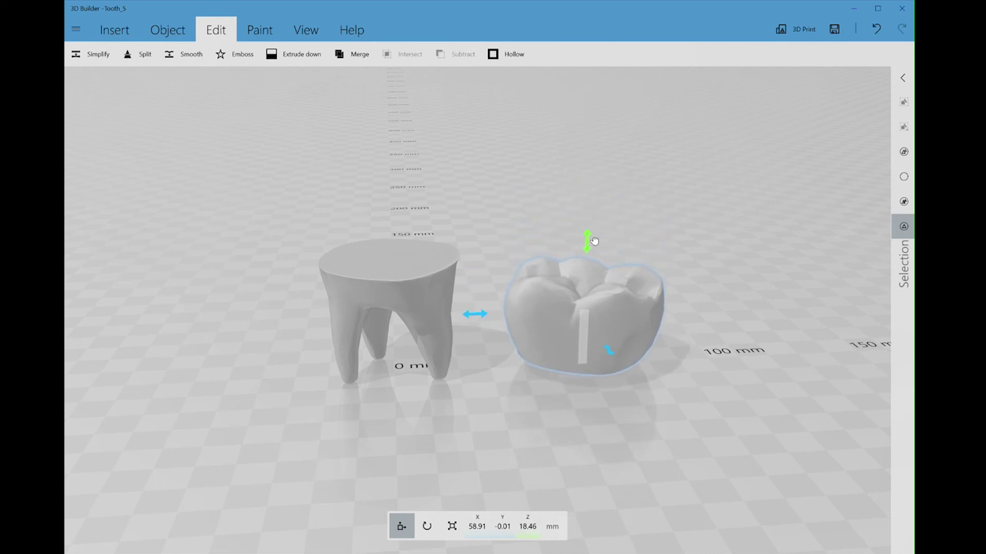
Rotate the root piece to a pitch of 180 degrees so its flat cut face points down.
{"action": "left_click", "coordinate": [366, 280], "text": "ctrl"}
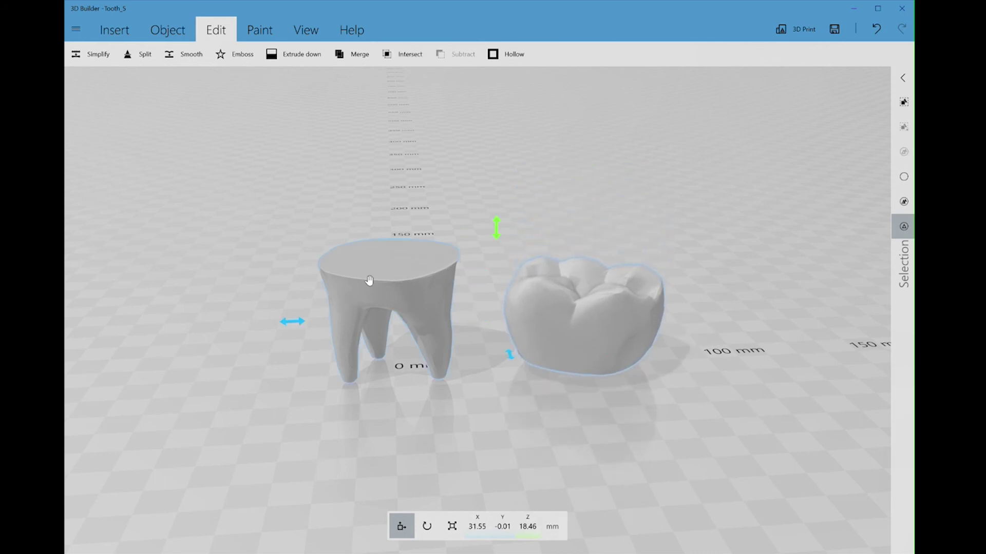
{"action": "left_click", "coordinate": [426, 526]}
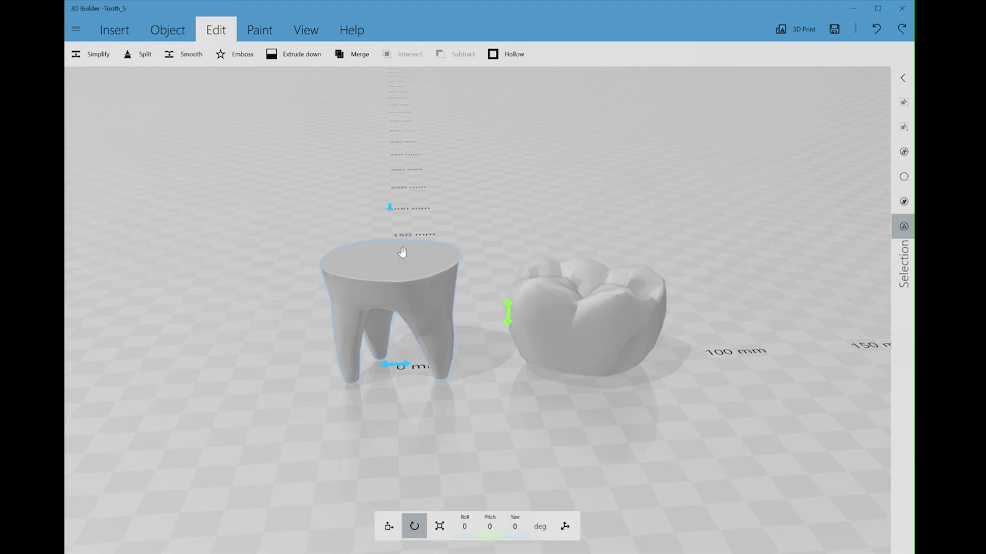
{"action": "left_click", "coordinate": [489, 528]}
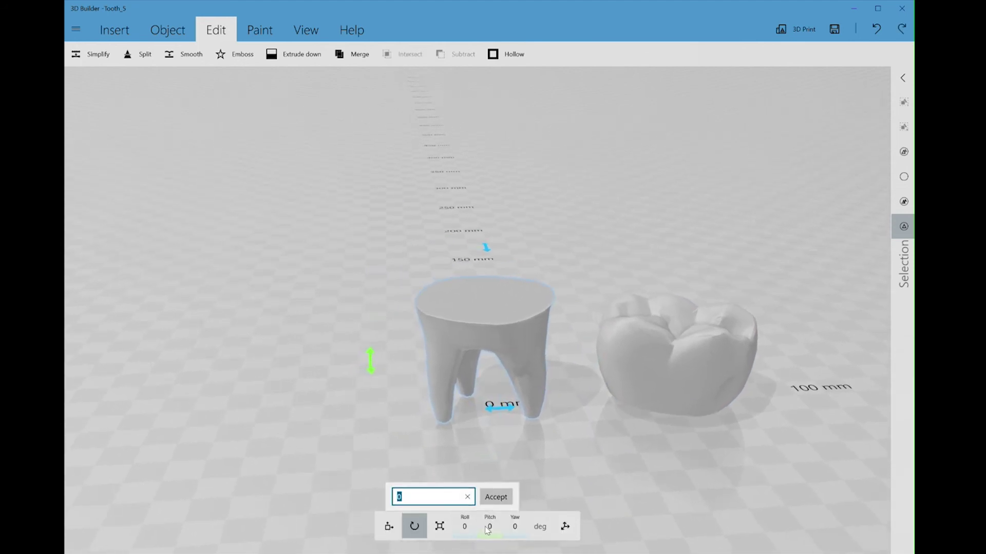
{"action": "type", "text": "180"}
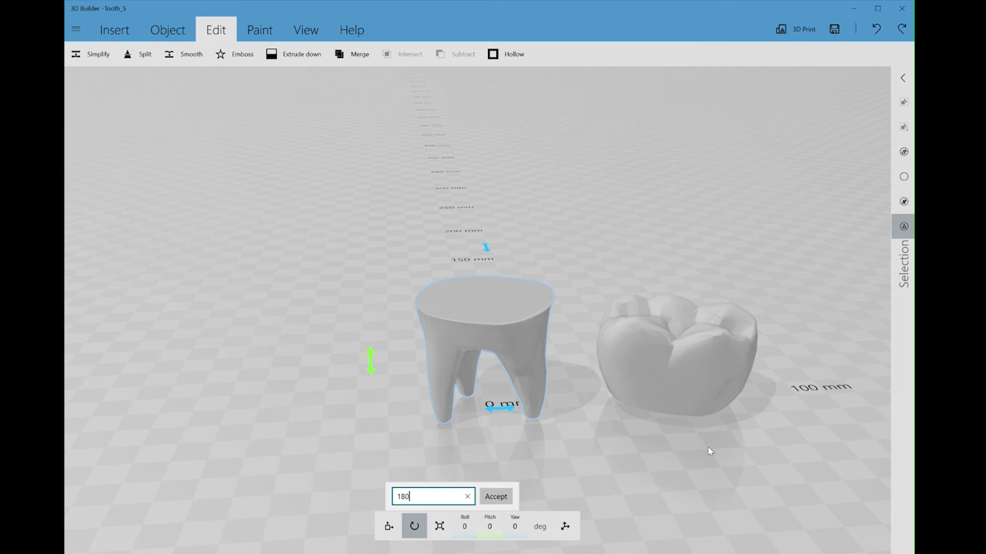
{"action": "key", "text": "Return"}
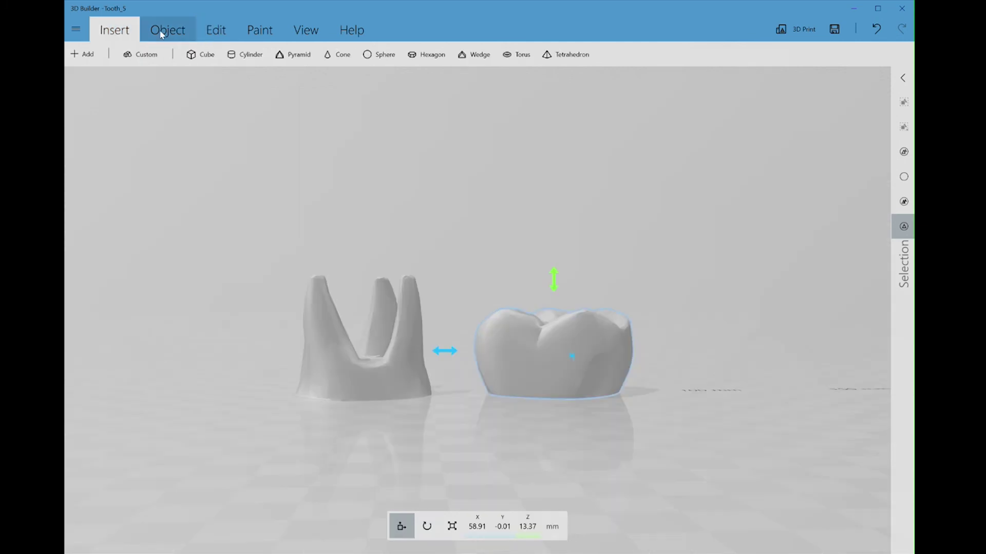
Delete the crown piece and save the remaining root piece as "tooth top", accepting the format's possible information loss.
{"action": "left_click", "coordinate": [161, 34]}
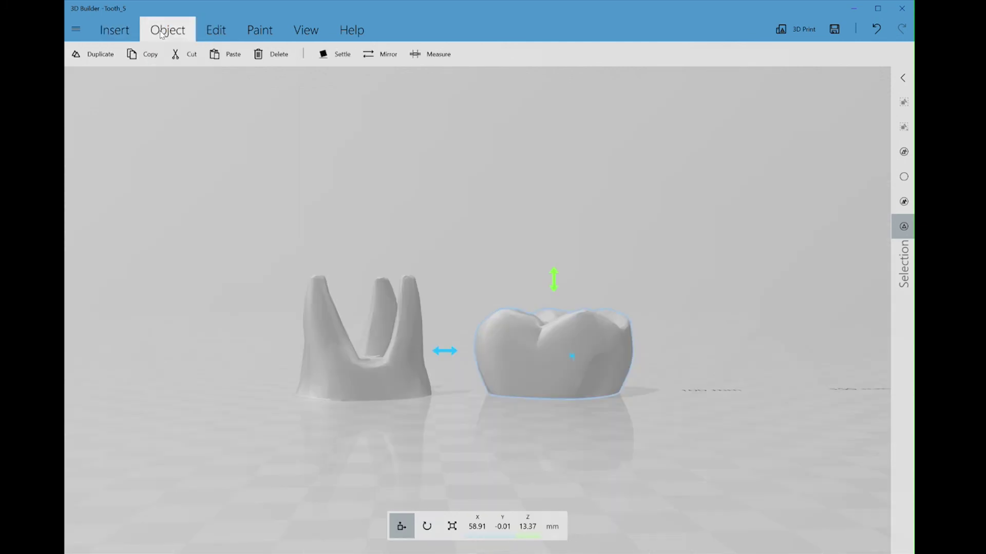
{"action": "left_click", "coordinate": [136, 56]}
{"action": "left_click", "coordinate": [276, 59]}
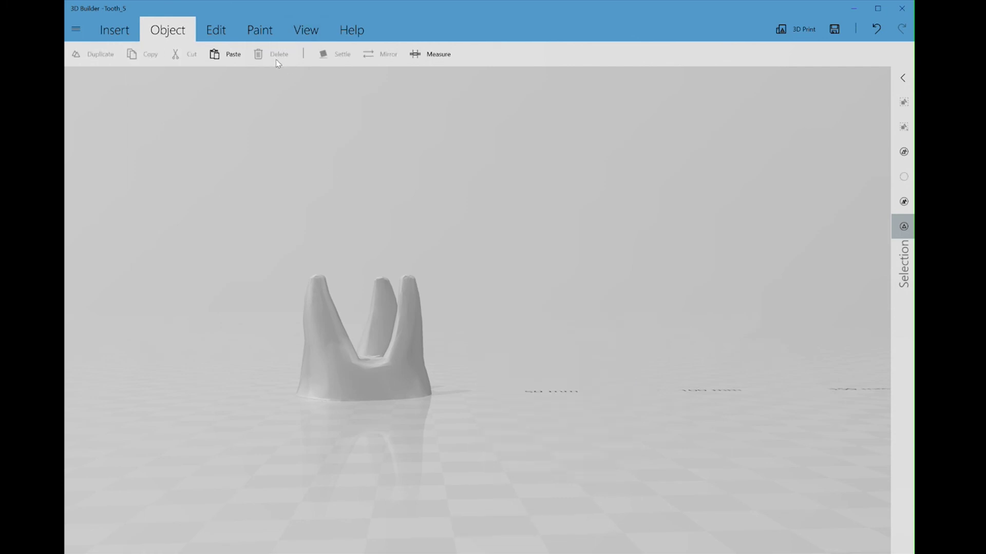
{"action": "left_click", "coordinate": [75, 32]}
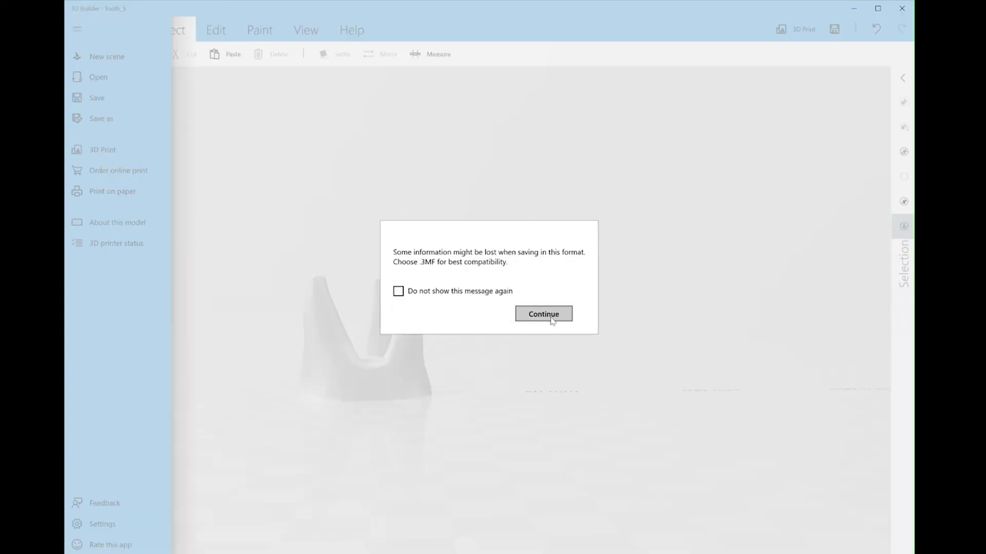
{"action": "left_click", "coordinate": [552, 320]}
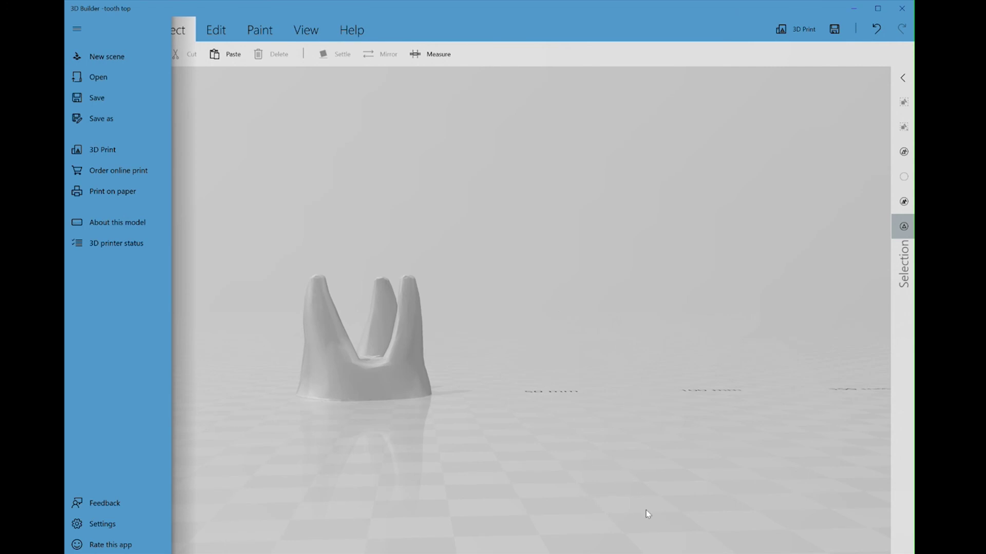
Undo the crown piece's deletion and delete the root piece instead.
{"action": "left_click", "coordinate": [571, 444]}
{"action": "key", "text": "ctrl+z"}
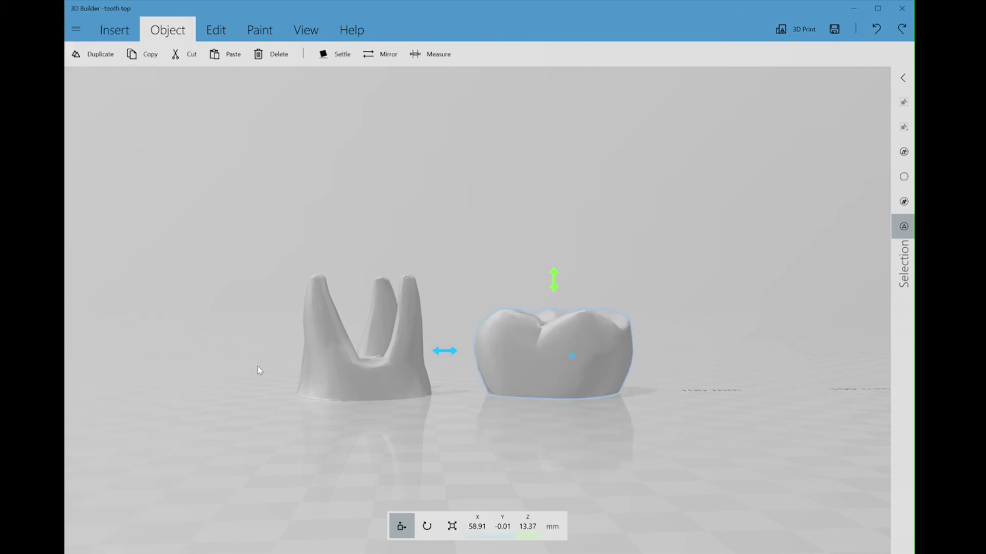
{"action": "left_click", "coordinate": [379, 378]}
{"action": "right_click_drag", "start_coordinate": [378, 345], "coordinate": [484, 323]}
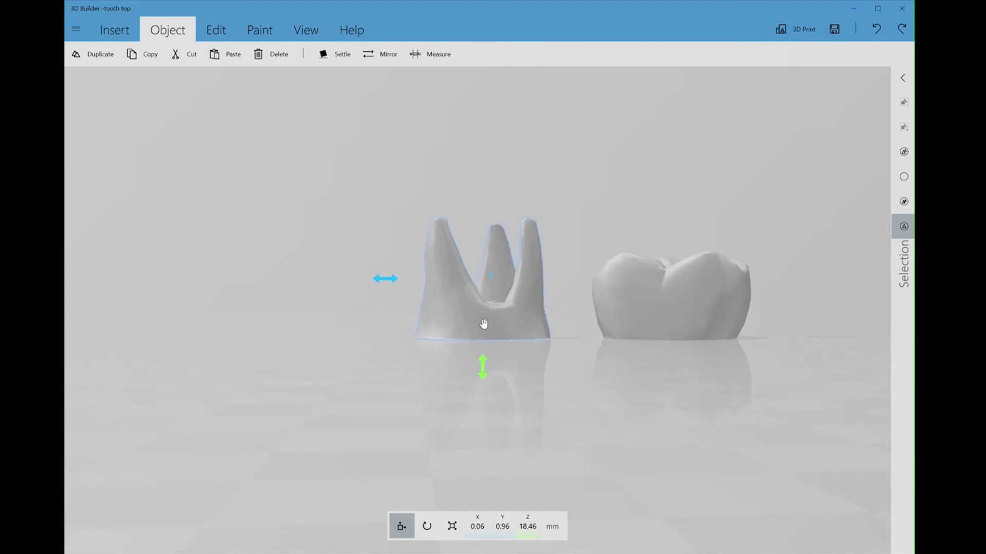
{"action": "key", "text": "Delete"}
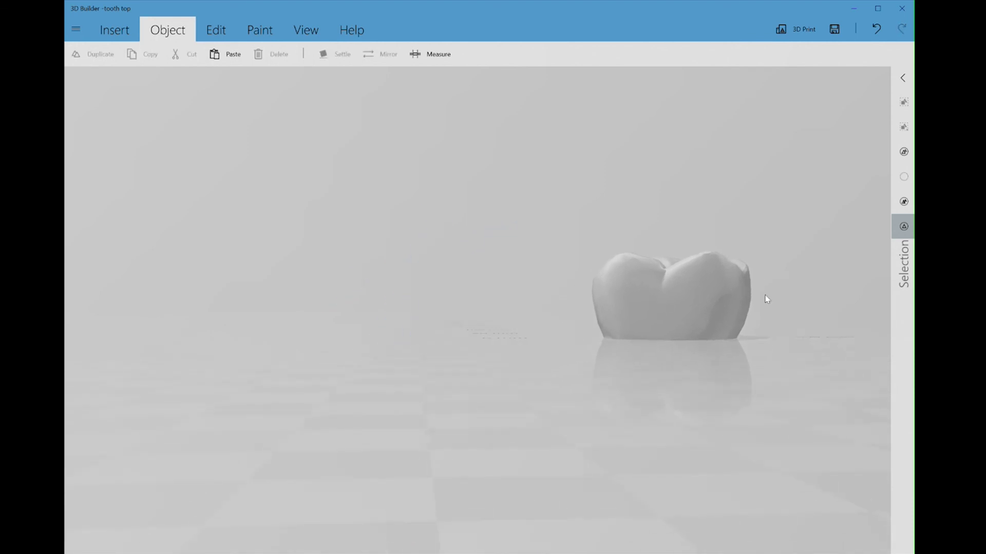
Centre the crown piece by setting its X and Y positions to 0 mm.
{"action": "left_click", "coordinate": [666, 295]}
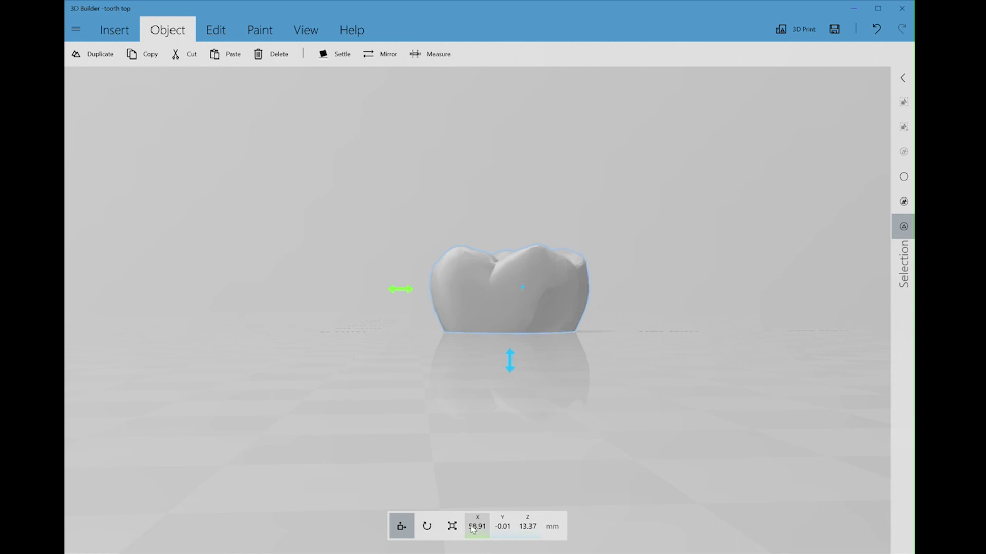
{"action": "left_click", "coordinate": [477, 529]}
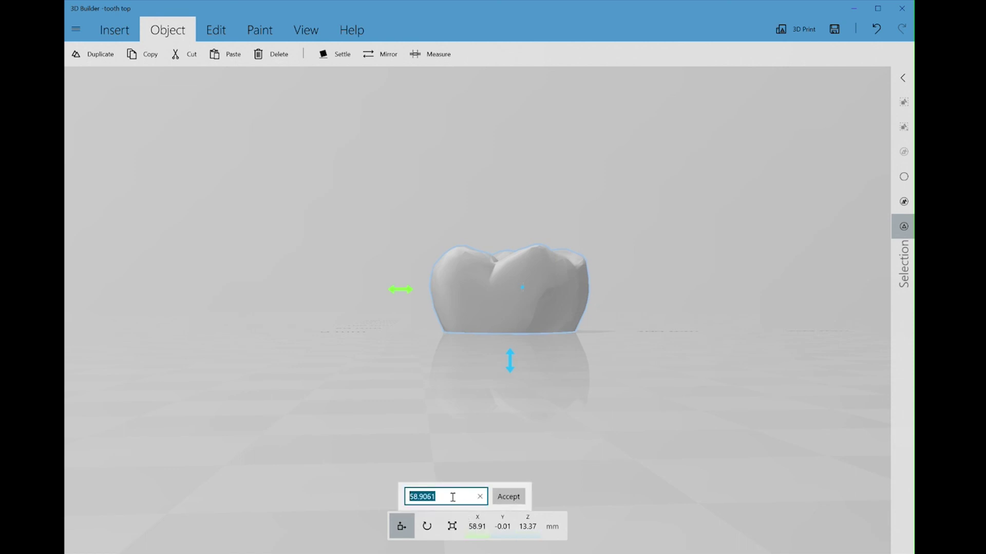
{"action": "type", "text": "0"}
{"action": "key", "text": "Return"}
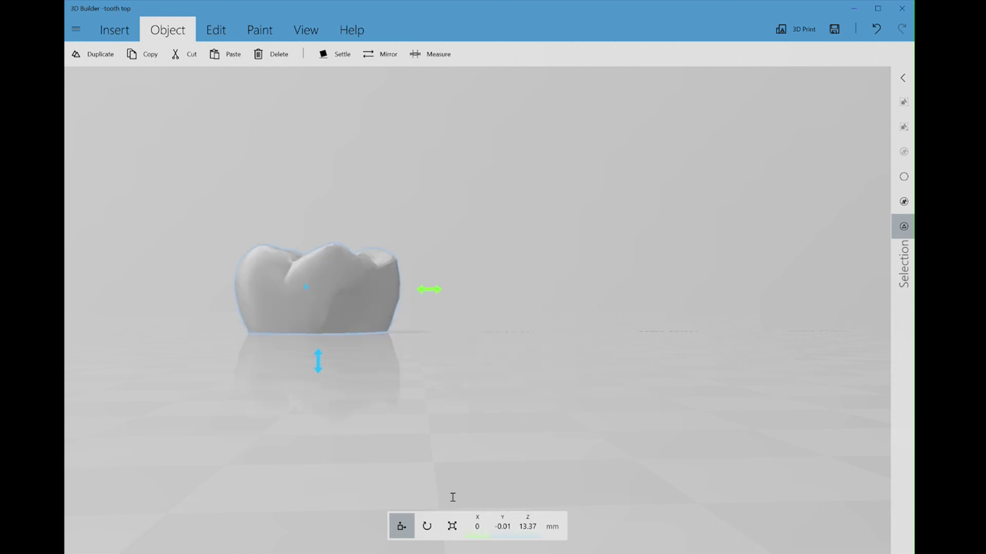
{"action": "left_click", "coordinate": [498, 527]}
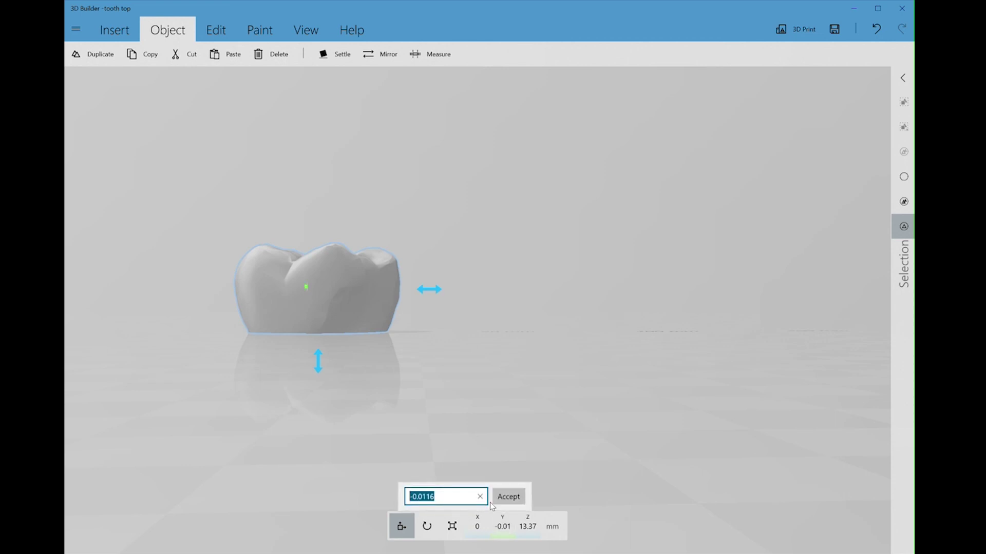
{"action": "type", "text": "0"}
{"action": "key", "text": "Return"}
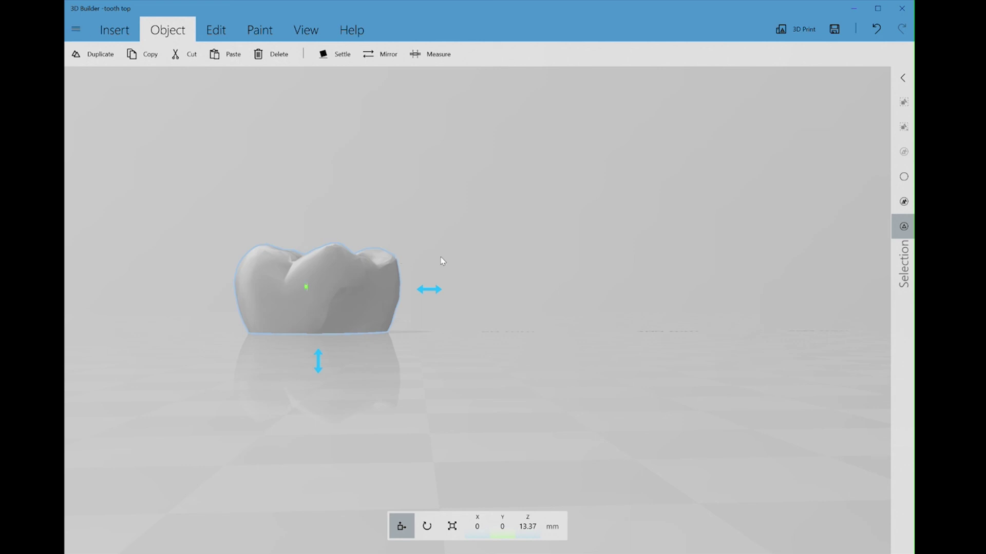
Save the crown piece as "tooth bottom", accepting the format's possible information loss.
{"action": "scroll", "coordinate": [442, 260], "scroll_direction": "up", "scroll_amount": 1}
{"action": "scroll", "coordinate": [442, 260], "scroll_direction": "down", "scroll_amount": 1}
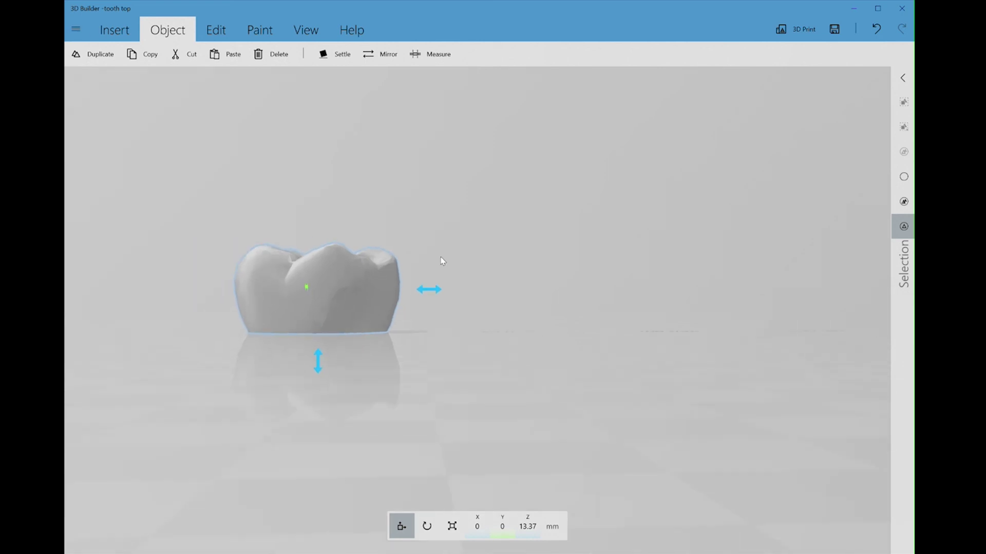
{"action": "left_click", "coordinate": [76, 30]}
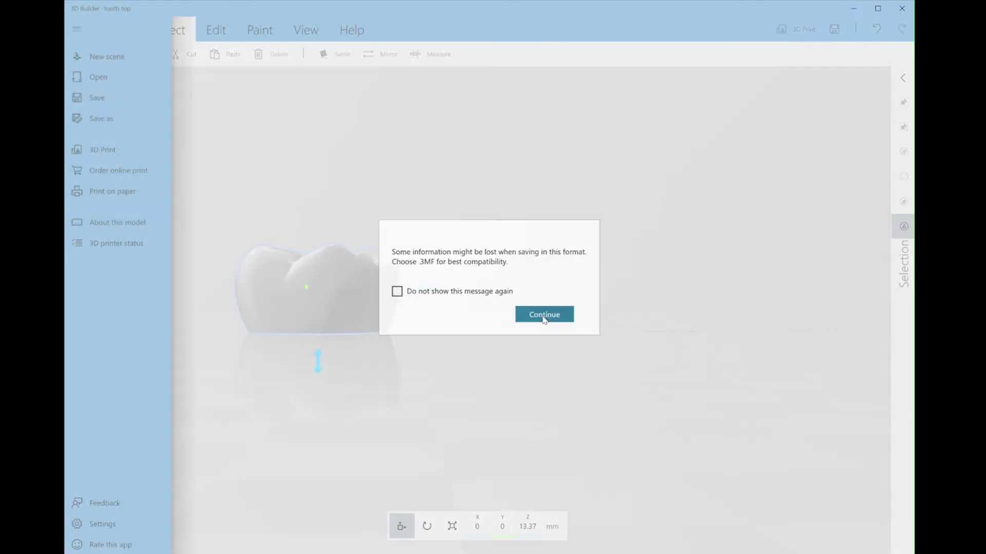
{"action": "left_click", "coordinate": [542, 315]}
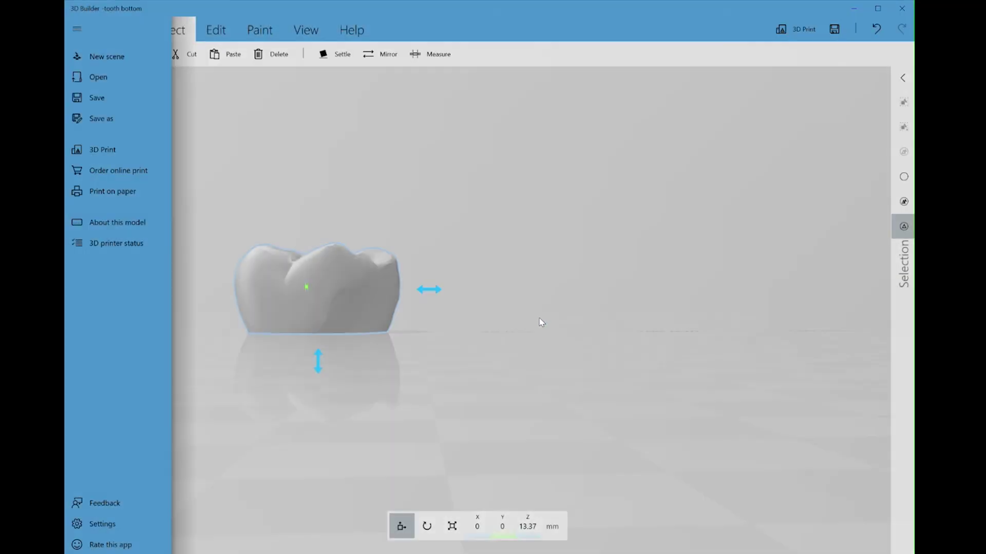